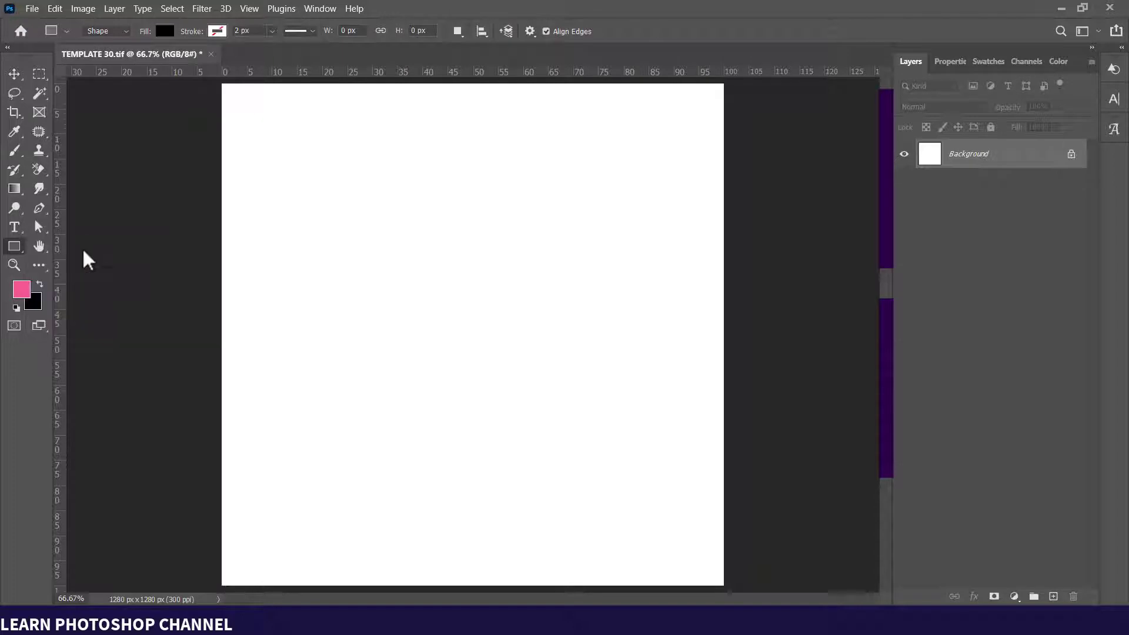
- Draw a rectangle about 1294 × 1296 px covering the whole canvas and fill it with the dark navy swatch
right_click(19, 246)
click(83, 248)
right_click(19, 245)
click(82, 248)
drag(222, 83, 726, 589)
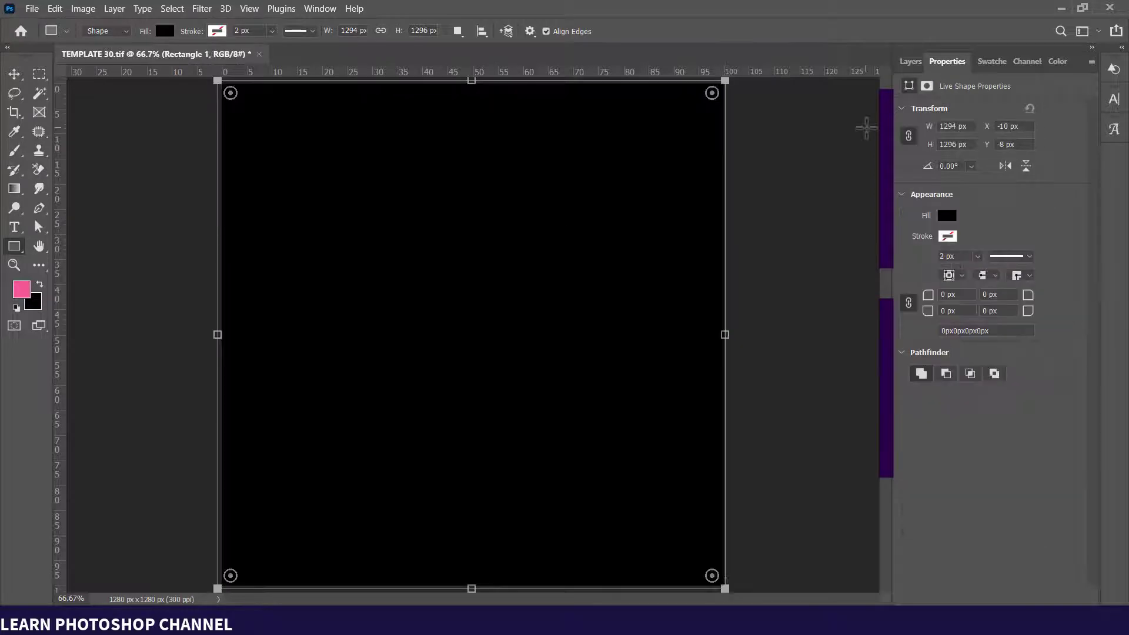
click(993, 62)
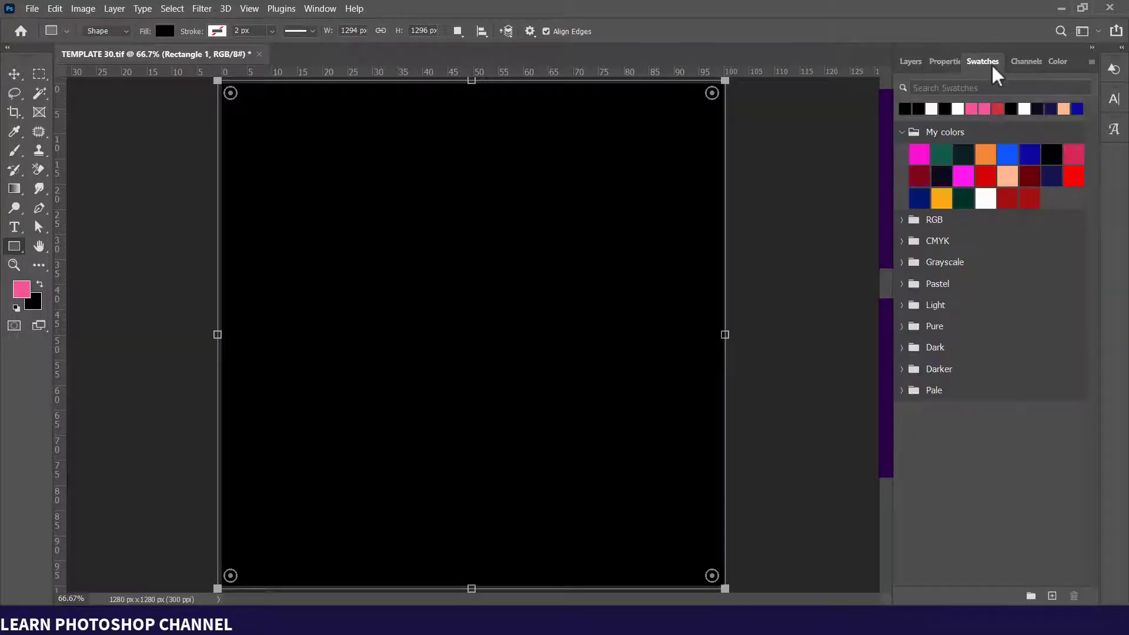
click(1050, 175)
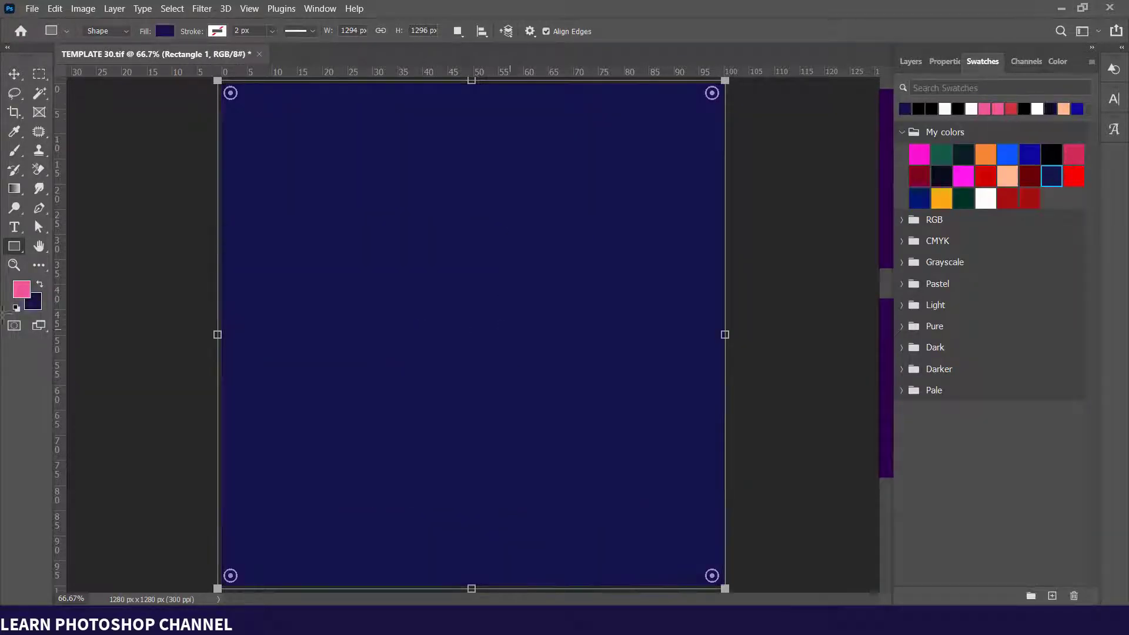
- Set the background colour to the deeper blue #010152
click(39, 303)
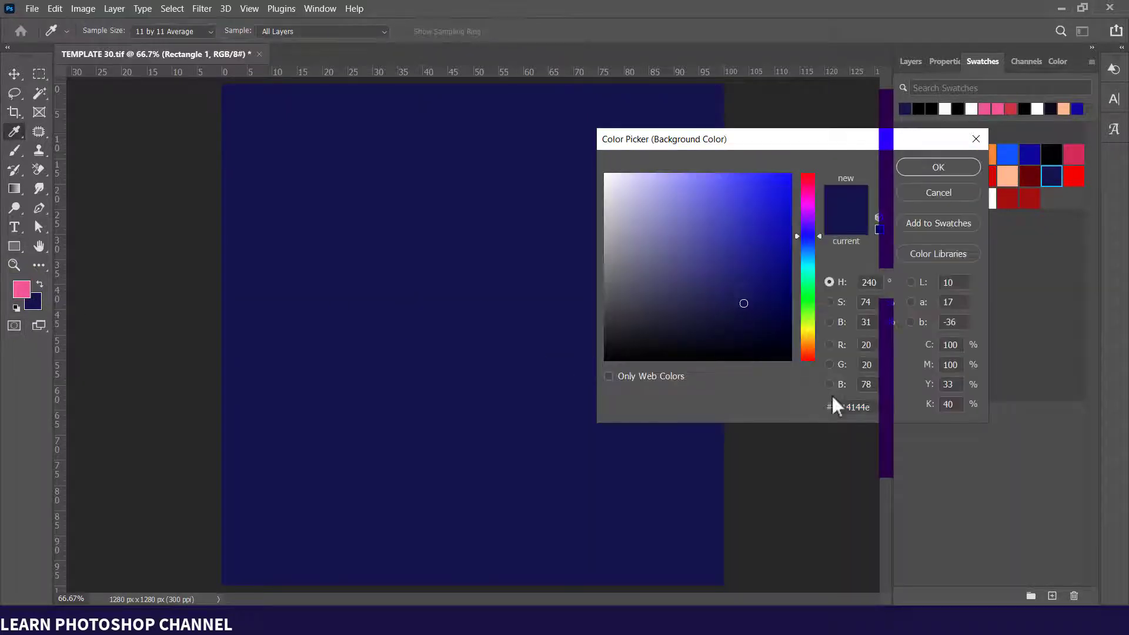
click(790, 306)
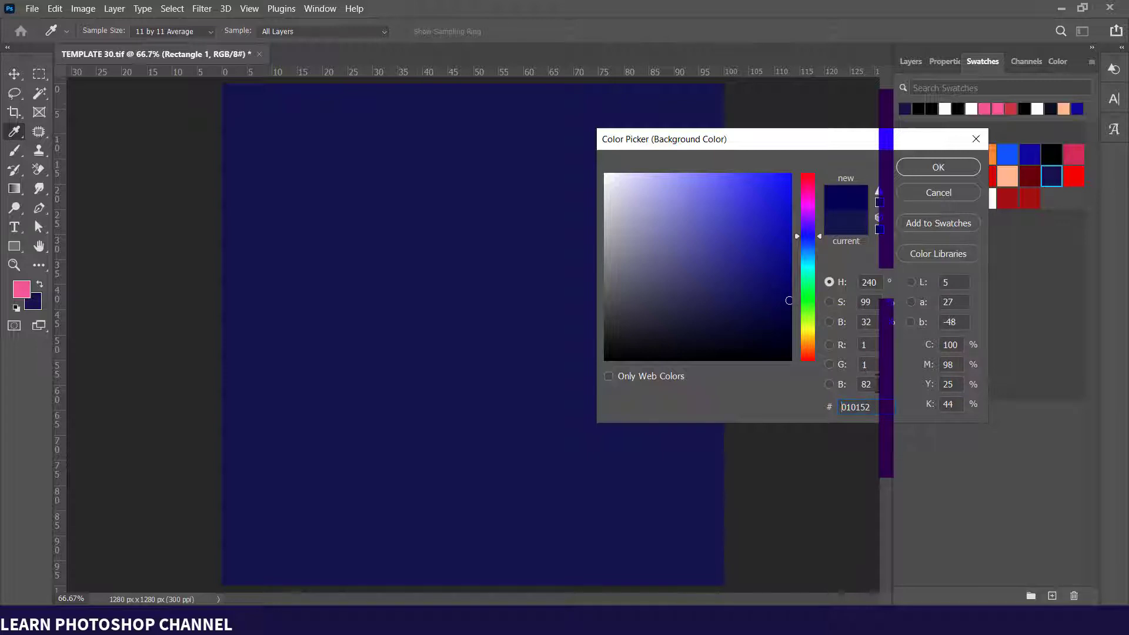
click(927, 168)
click(911, 62)
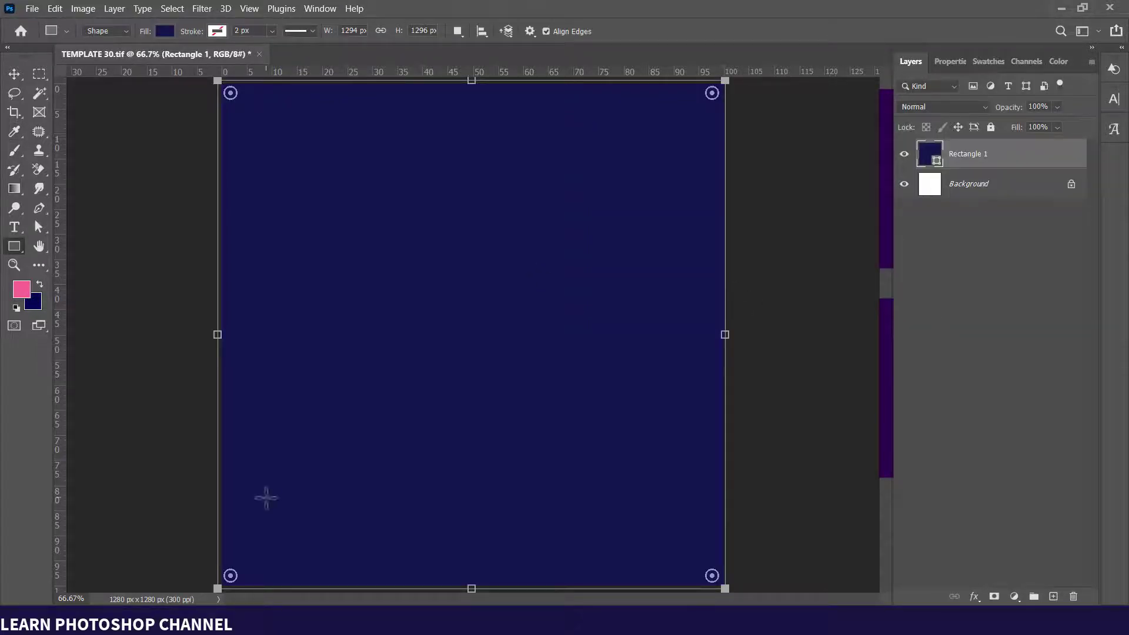
- Draw an upright rectangle about 397 × 505 px in the left half of the canvas
right_click(17, 249)
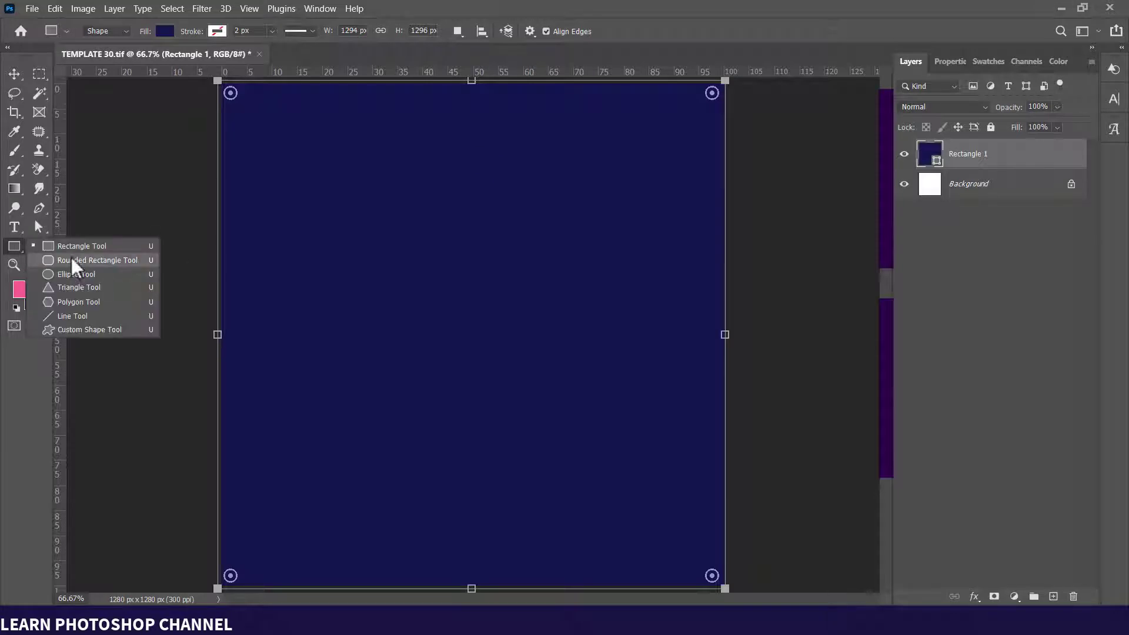
click(69, 246)
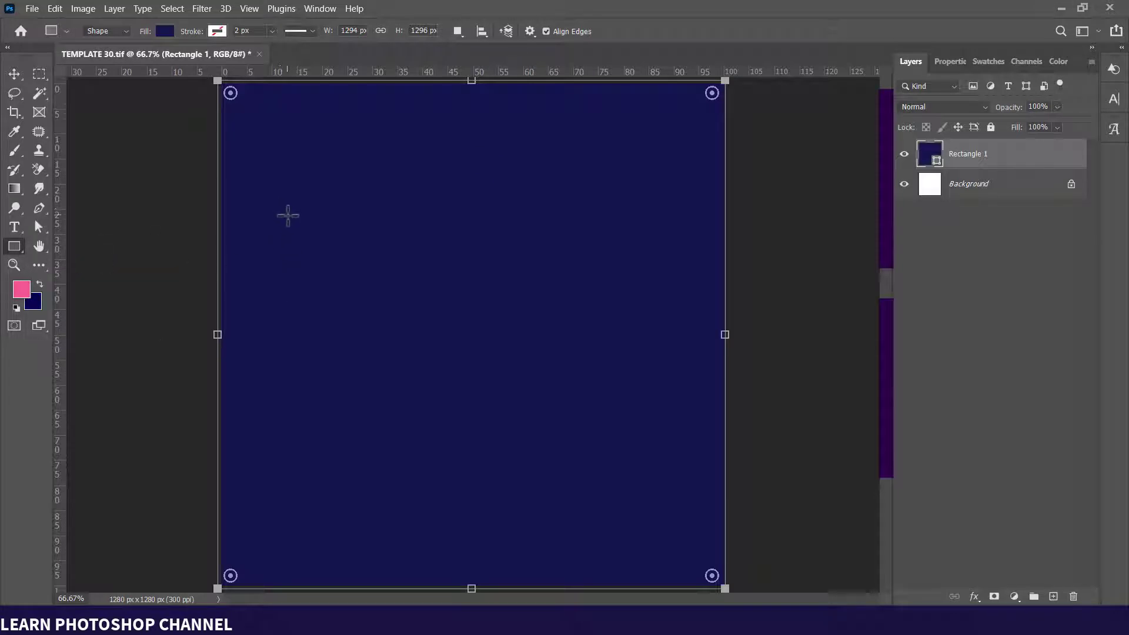
drag(287, 215, 443, 413)
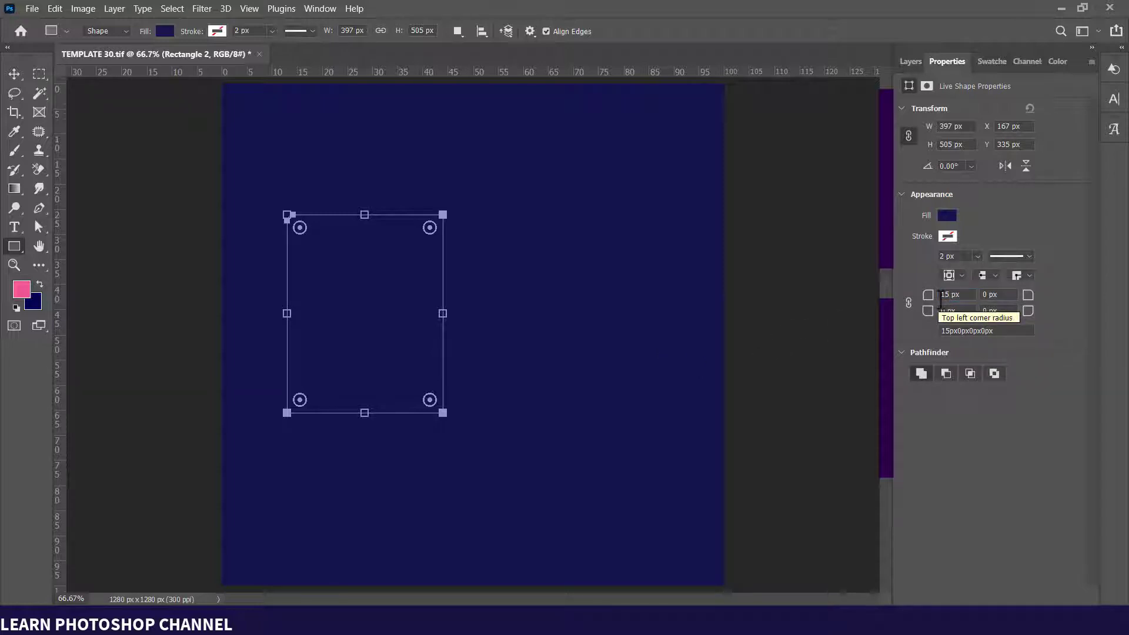
- Round the upright rectangle's top-left and bottom-right corners with a 100 px radius
drag(953, 297, 936, 300)
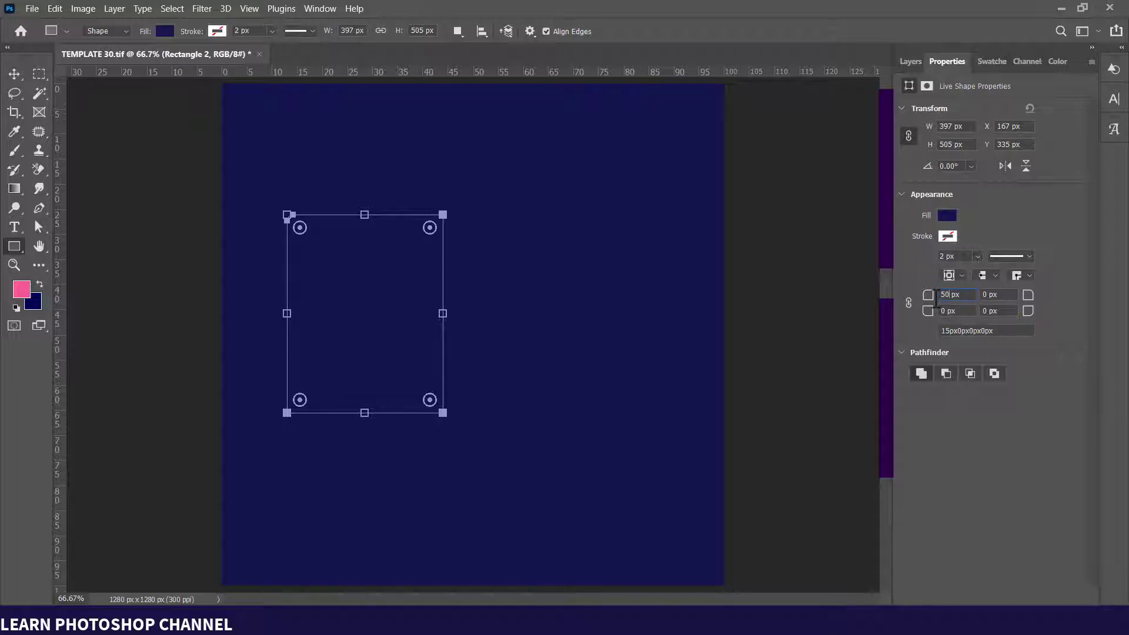
key(Return)
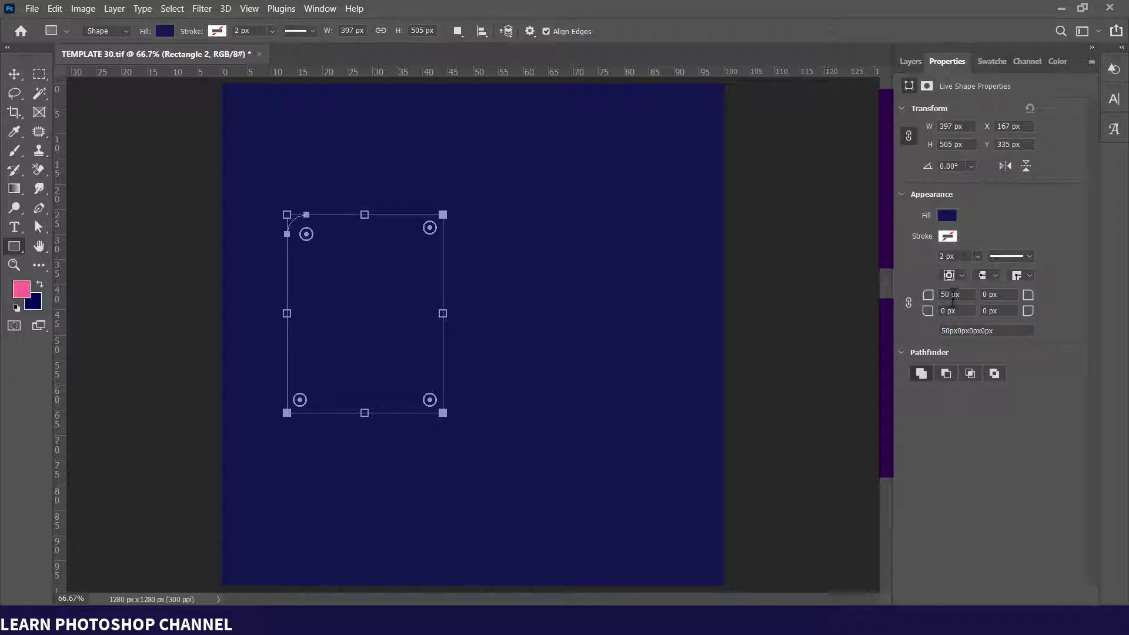
text(10px)
key(Return)
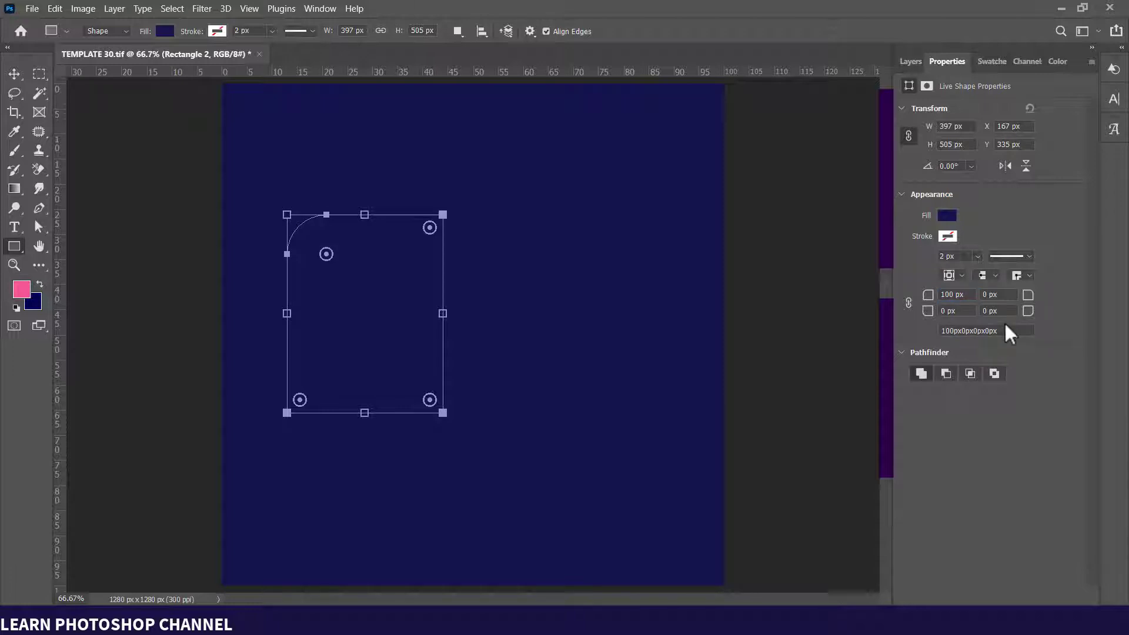
double_click(986, 311)
text(100px)
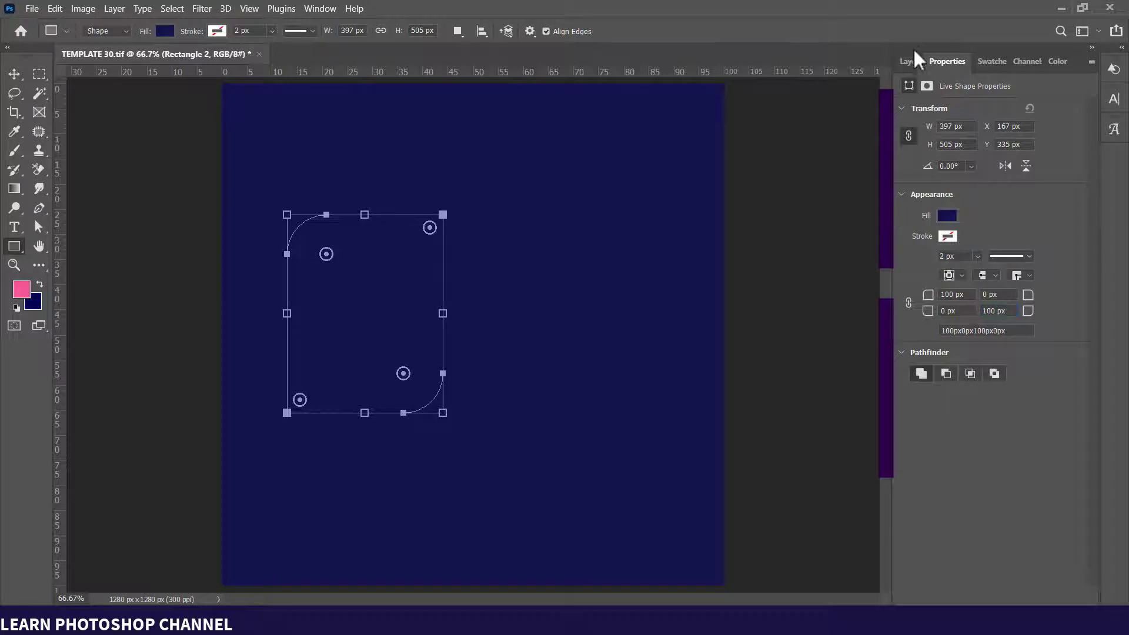
click(910, 61)
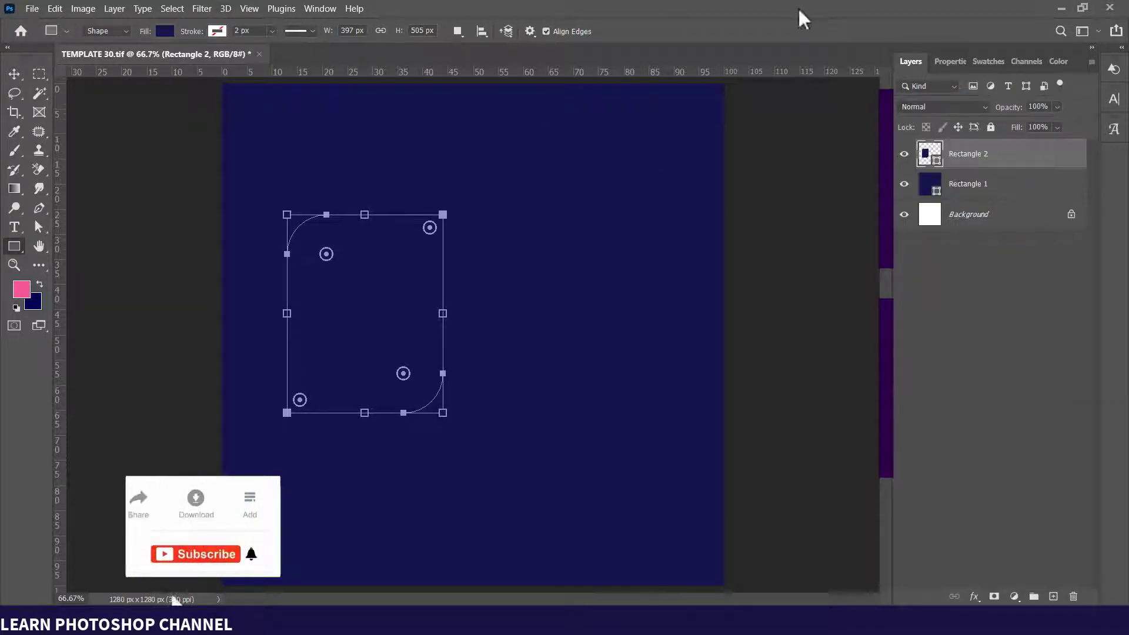
- Fill the partly rounded rectangle with black and give it a white 5 px stroke
click(164, 31)
click(100, 109)
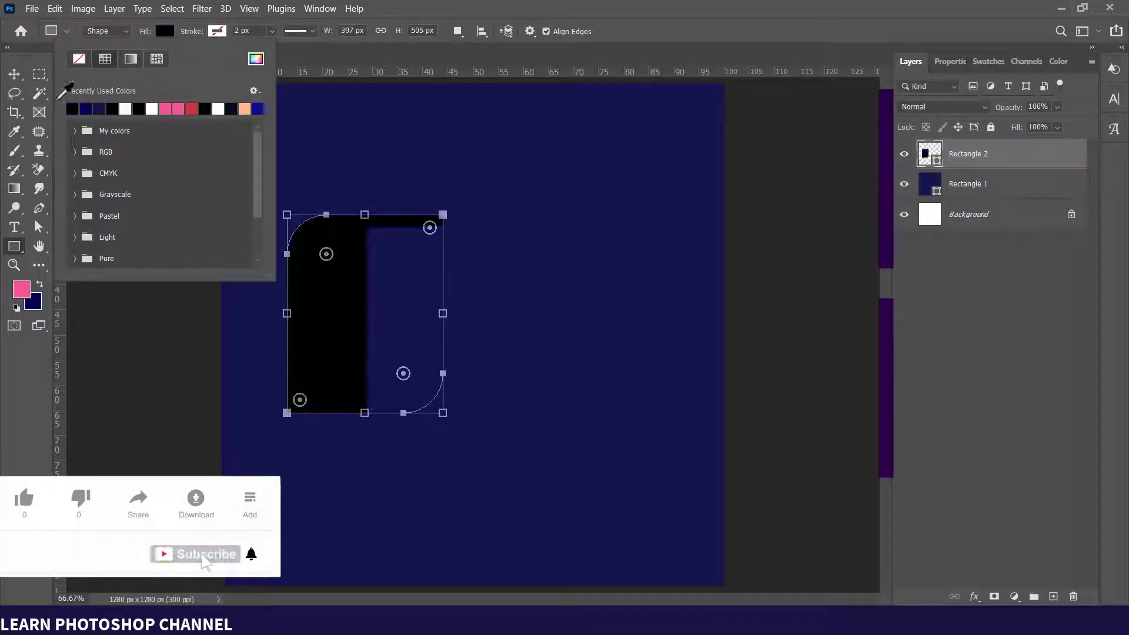
click(14, 73)
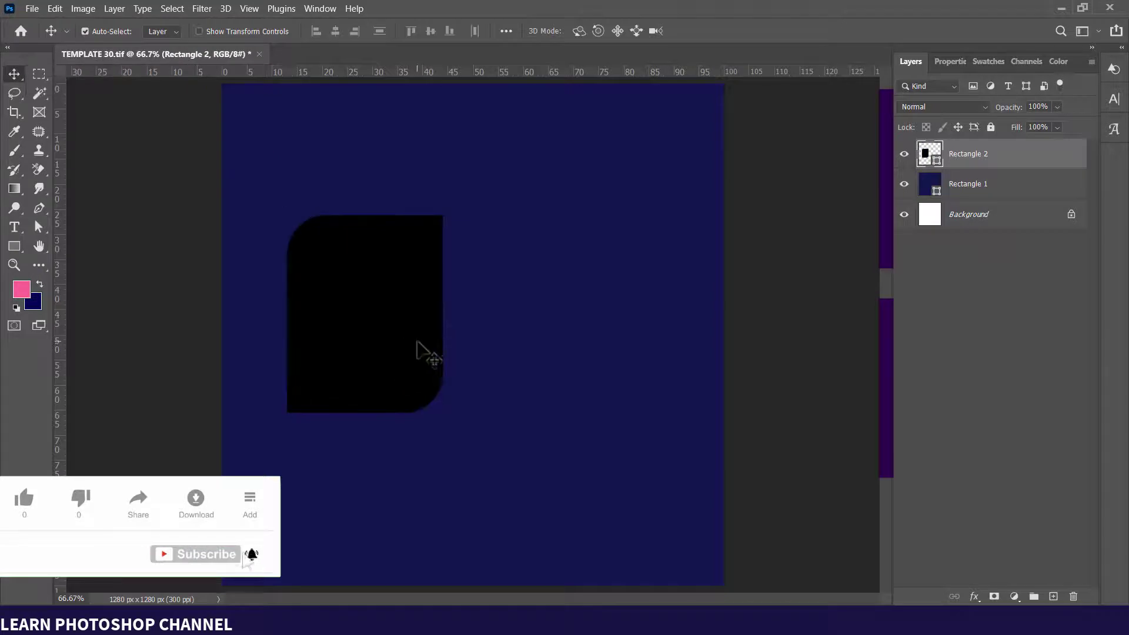
key(u)
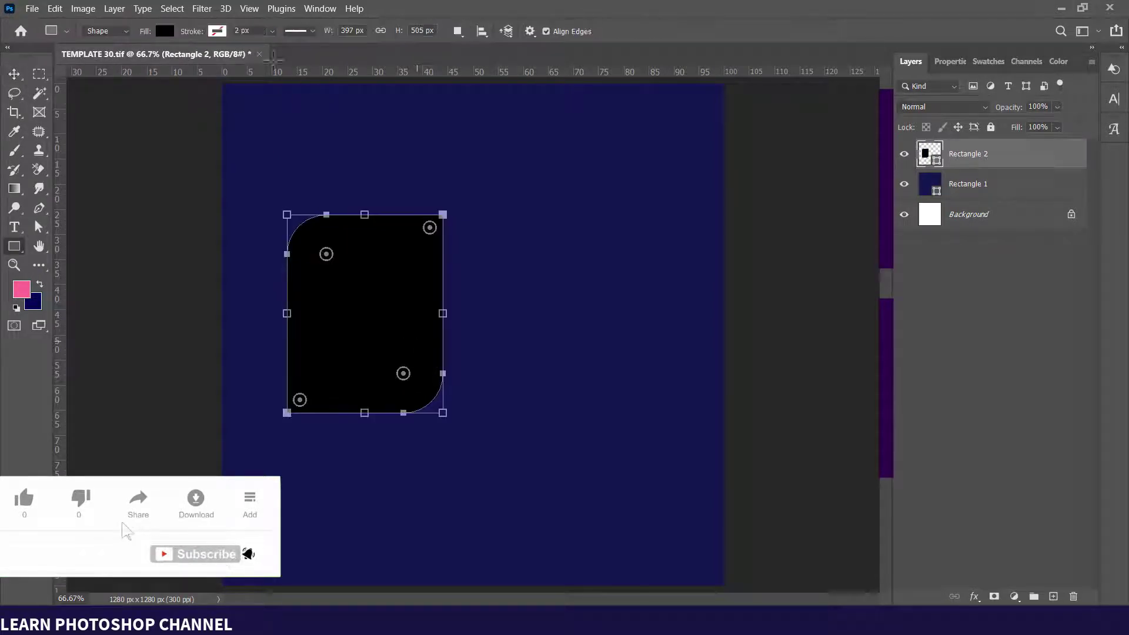
click(217, 31)
click(192, 109)
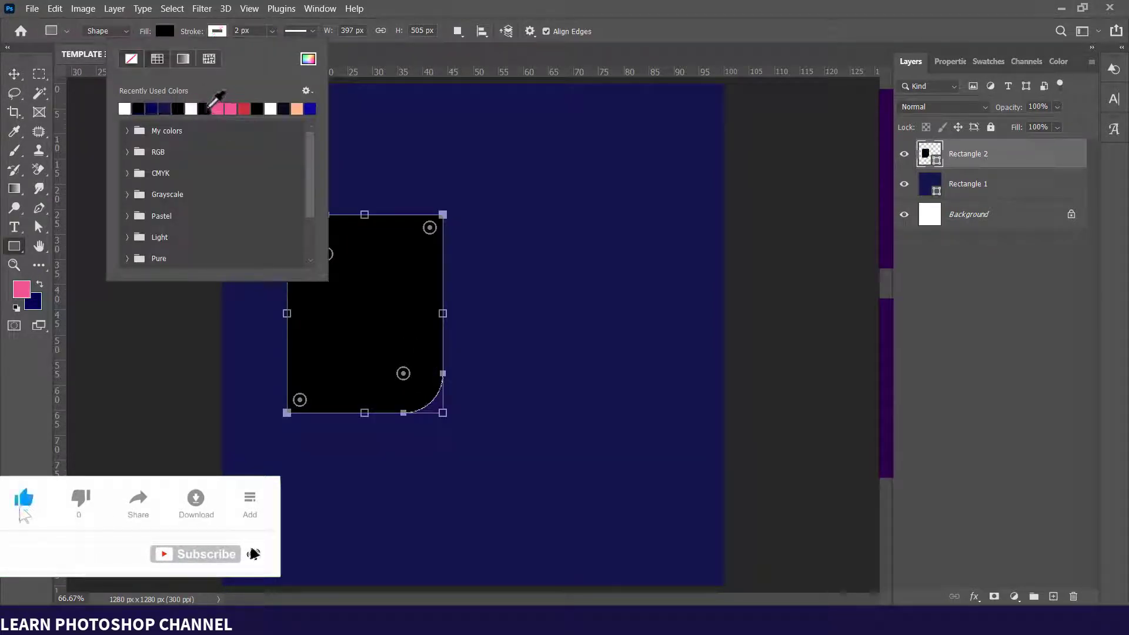
drag(197, 33, 201, 34)
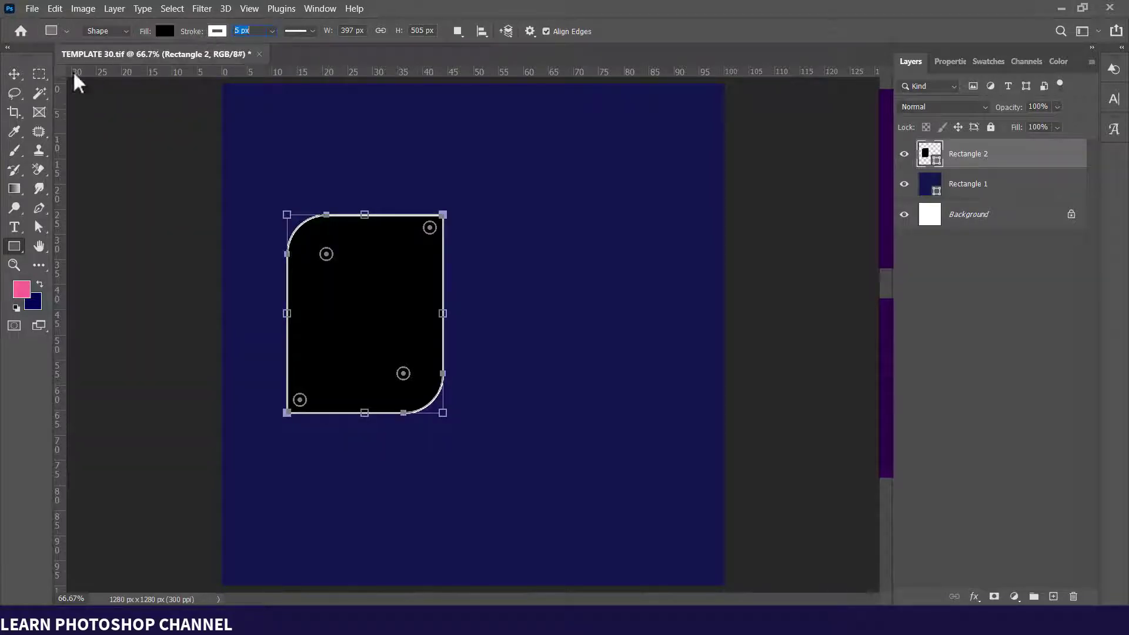
click(14, 74)
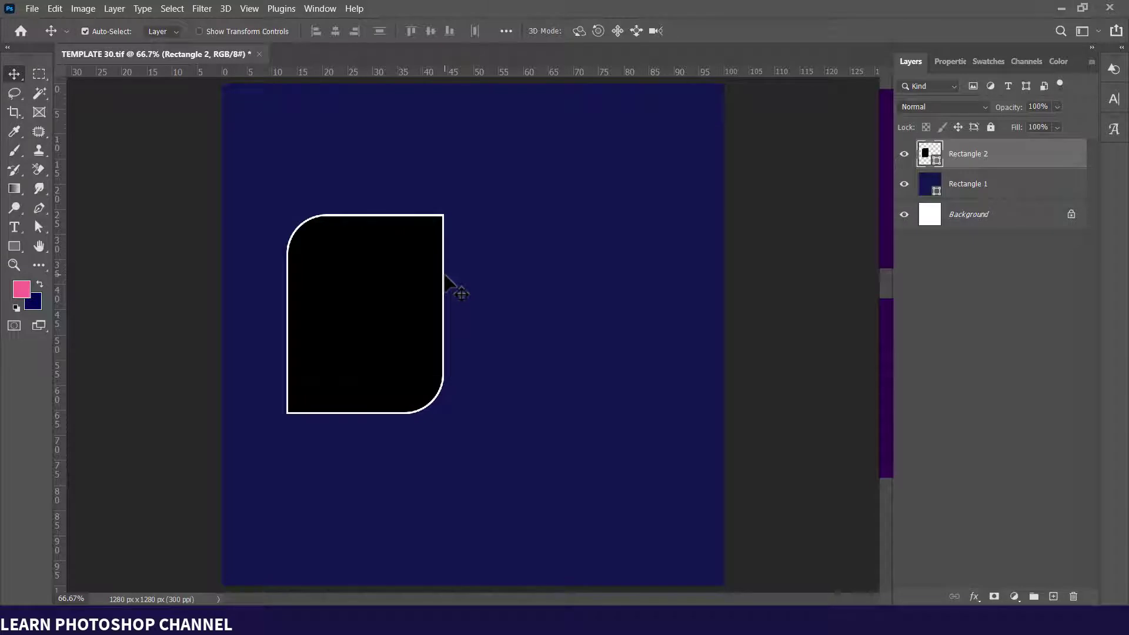
- Draw a small rectangle about 64 × 60 px and place it outside the frame's top-right corner, with a copy outside the bottom-left corner
right_click(19, 248)
click(19, 249)
right_click(13, 245)
click(70, 246)
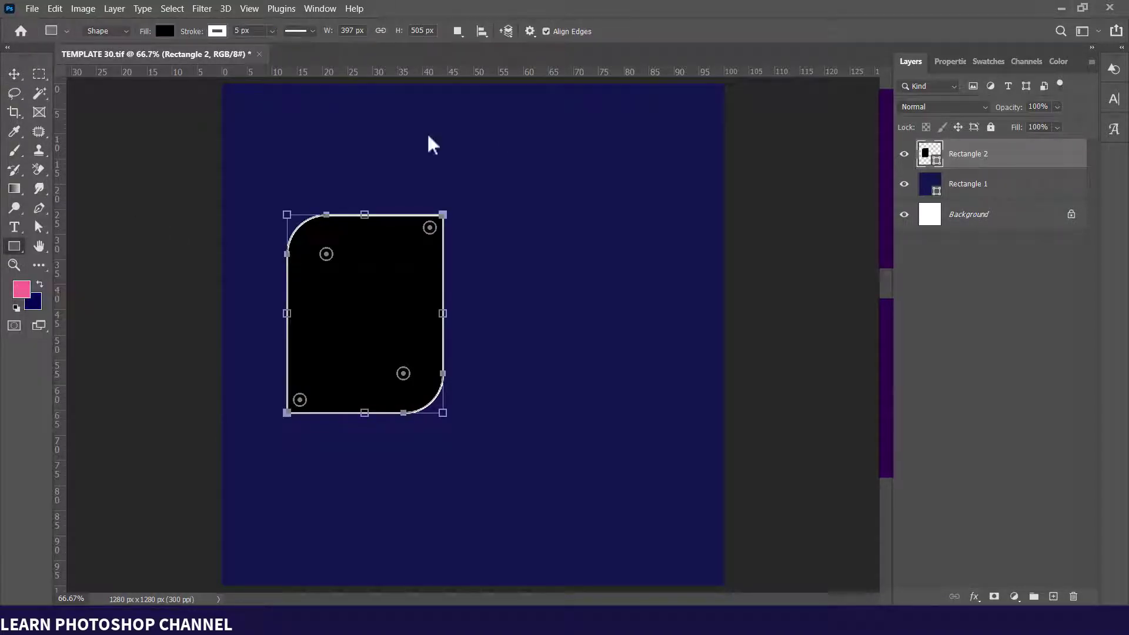
drag(476, 172, 500, 194)
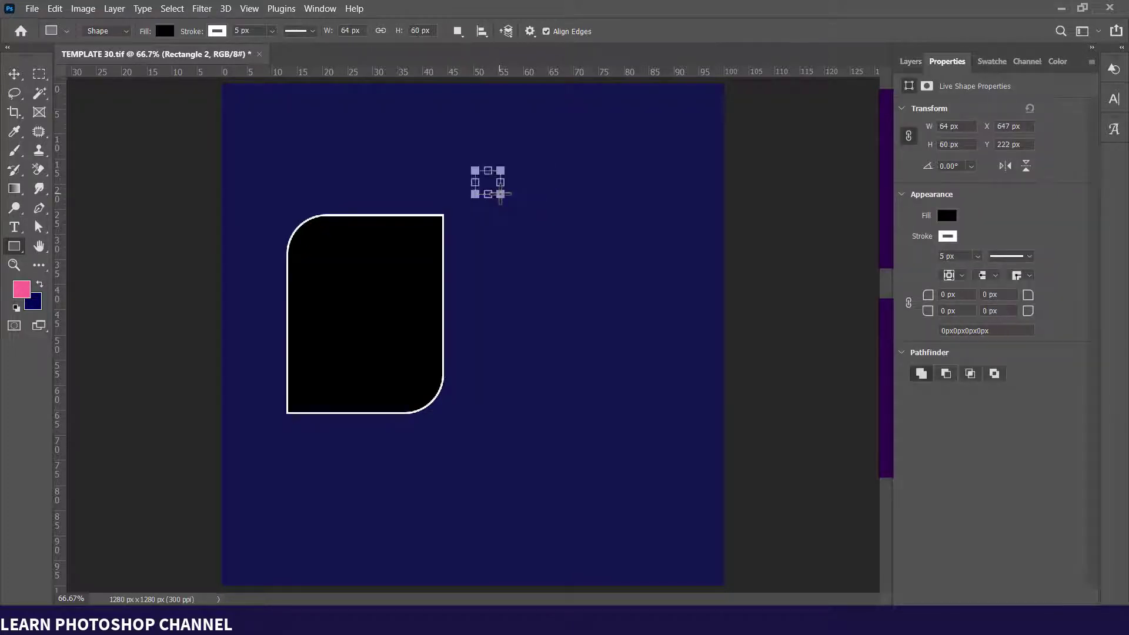
click(14, 74)
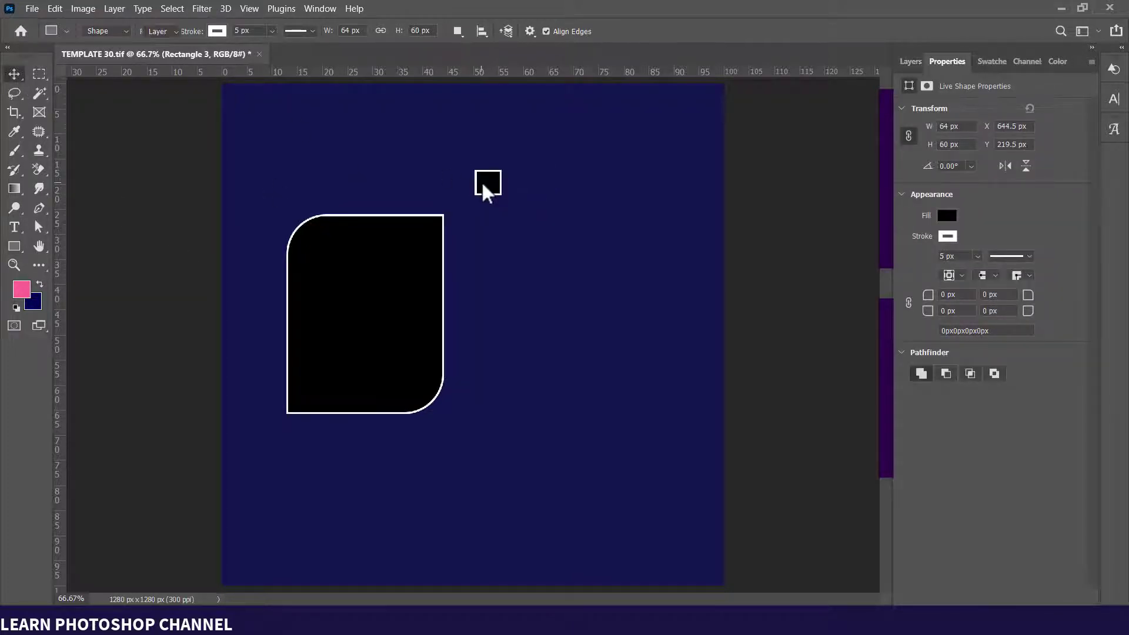
drag(478, 198, 282, 437)
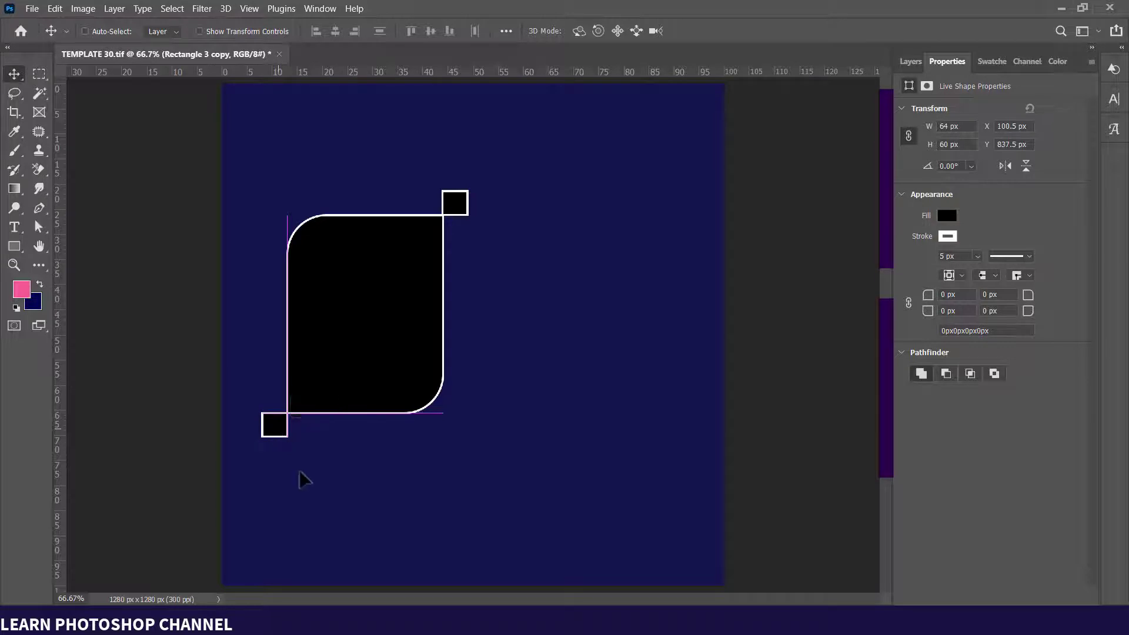
- Draw a small ellipse about 40 × 39 px beside the frame with a white fill and no stroke
click(17, 248)
click(82, 245)
click(14, 246)
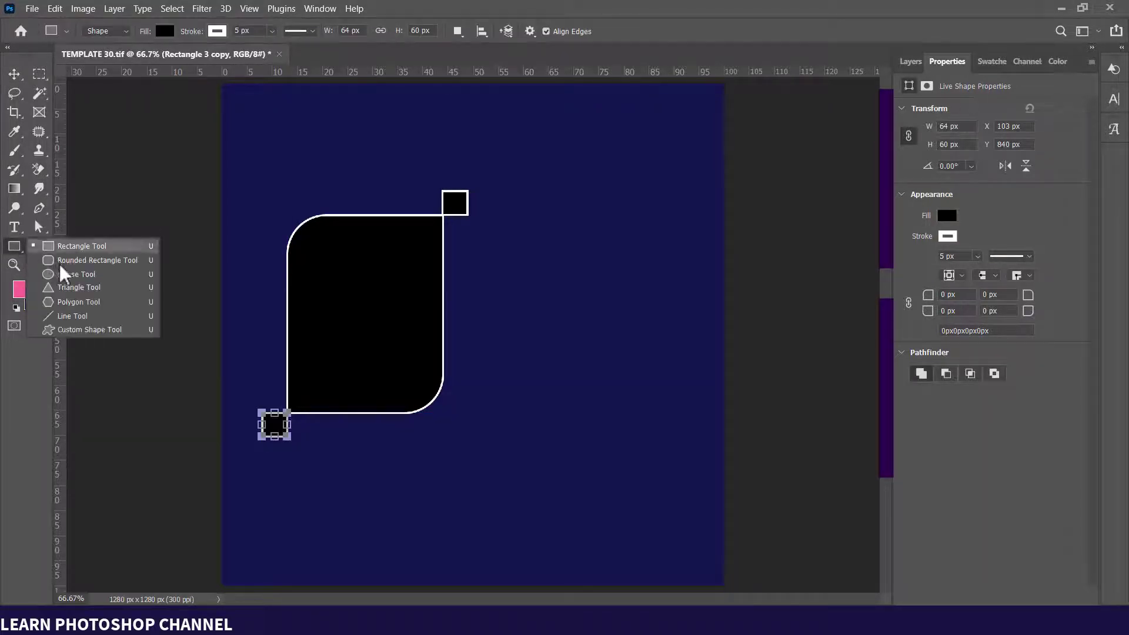
click(76, 276)
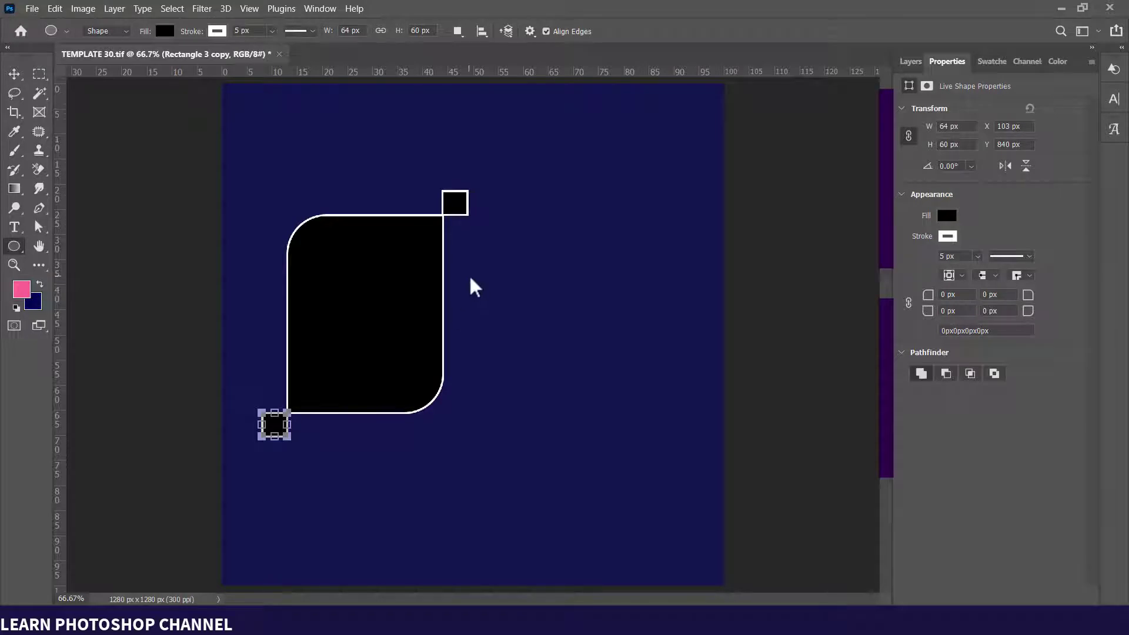
drag(470, 273, 486, 290)
click(216, 31)
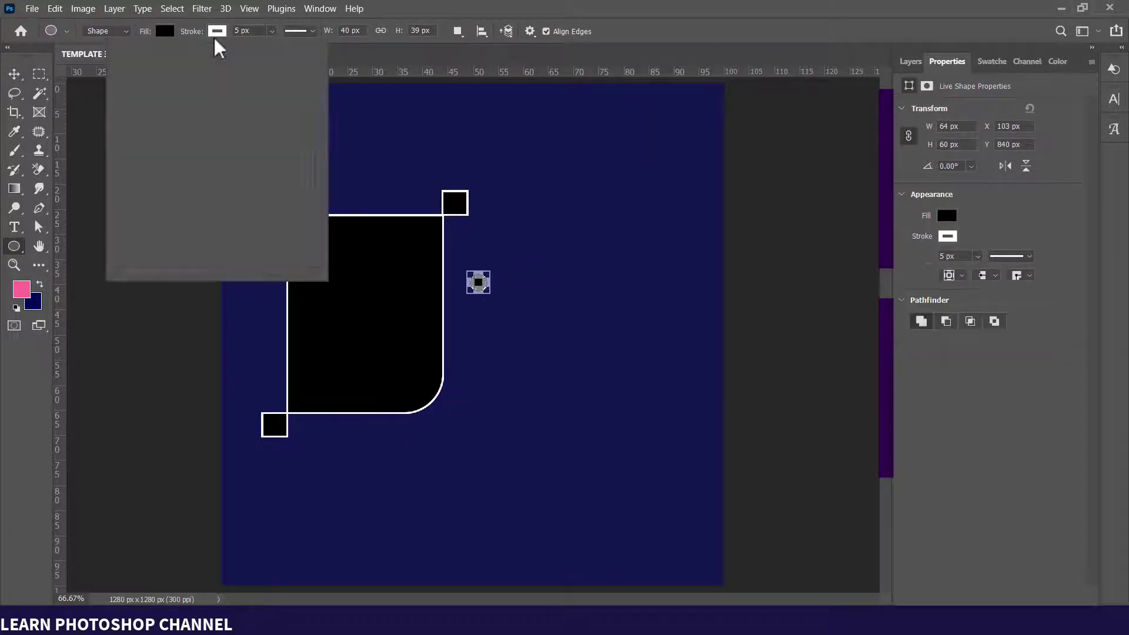
click(165, 37)
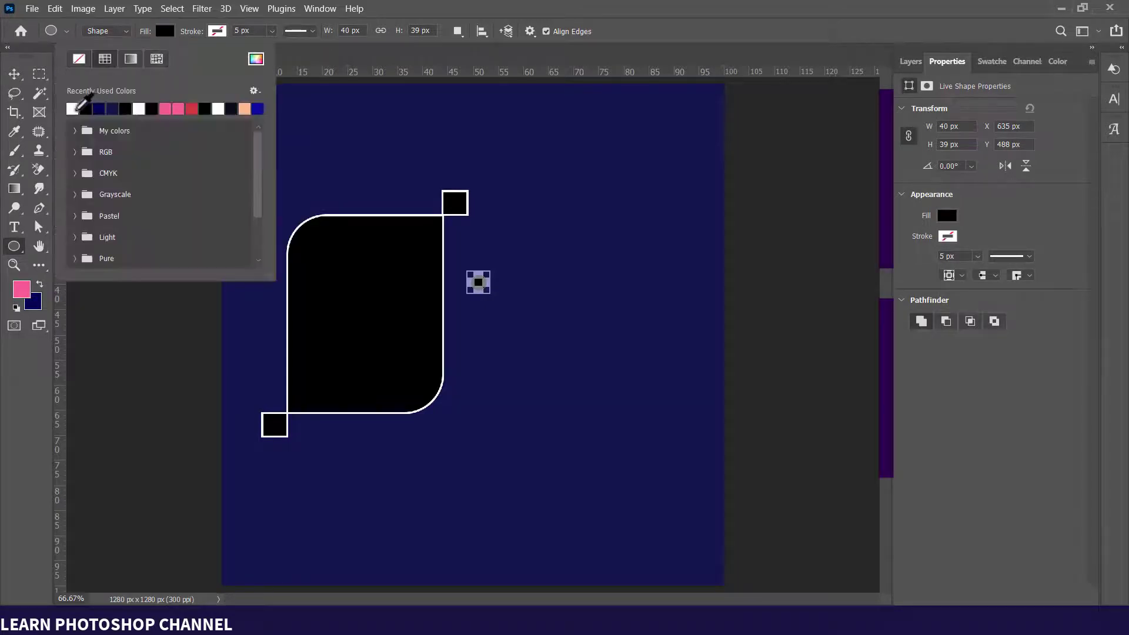
click(75, 107)
- Centre the white circle in the top-right small square and place a copy centred in the bottom-left one
click(15, 75)
drag(455, 284, 277, 433)
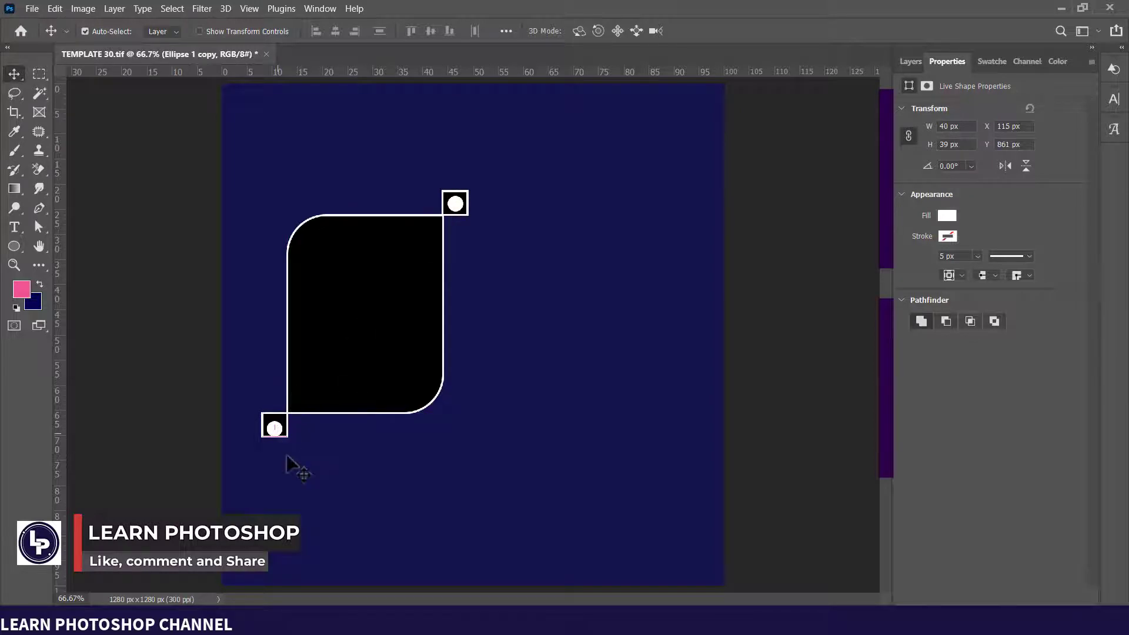
key(Up)
key(Left)
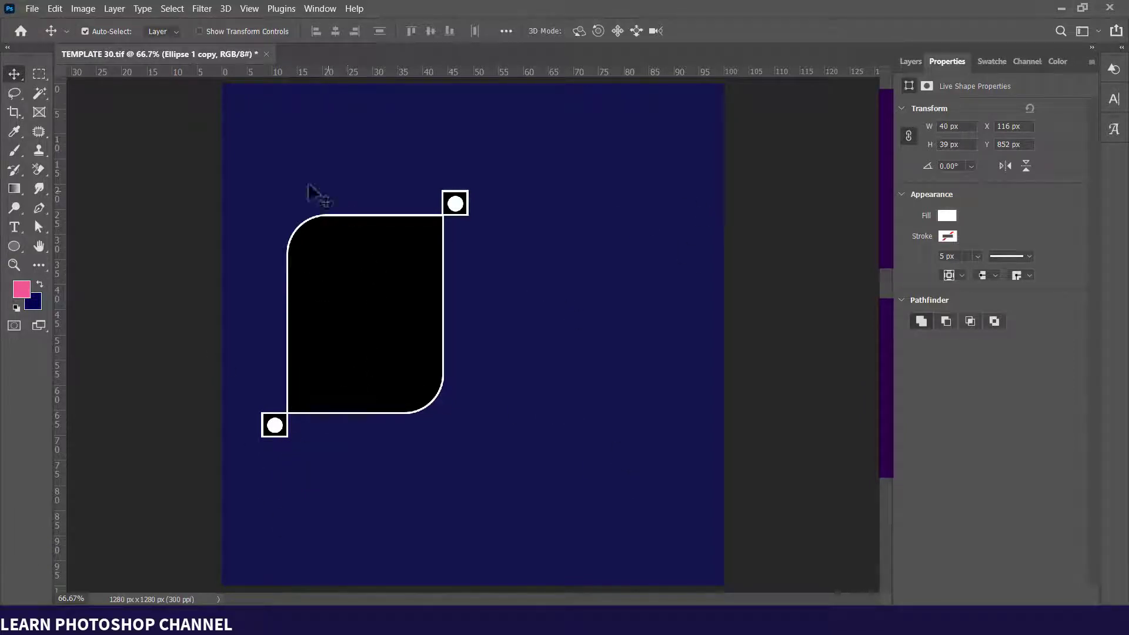
- Place the girl's portrait image directly above the large black shape's layer, scaled down and positioned to cover that shape
click(917, 62)
click(378, 320)
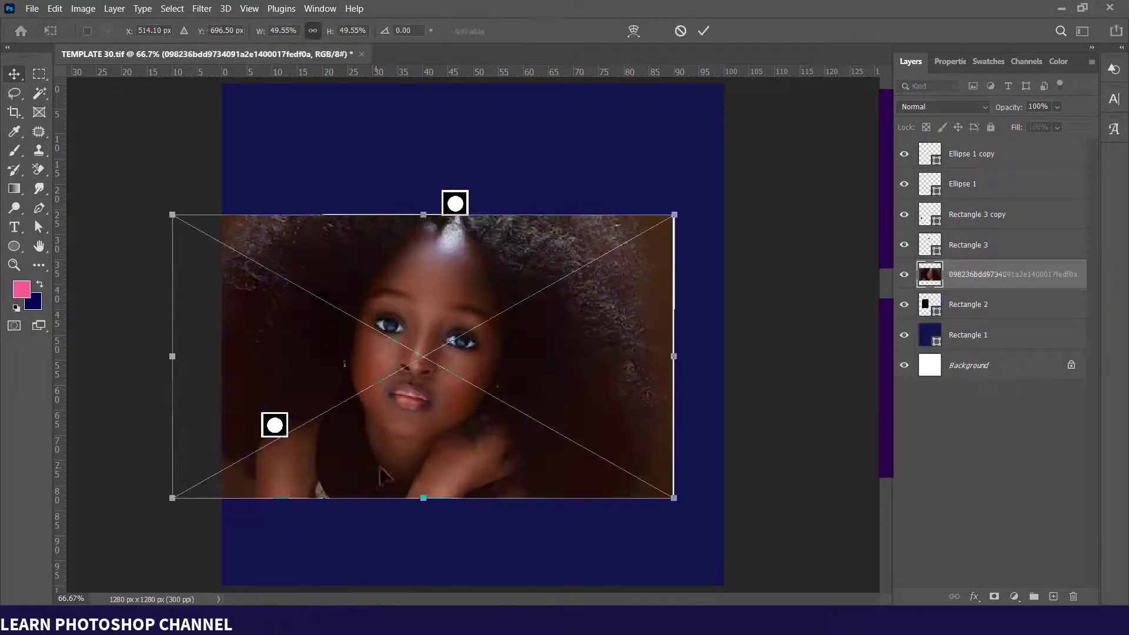
drag(426, 495, 412, 413)
drag(431, 359, 390, 366)
key(Return)
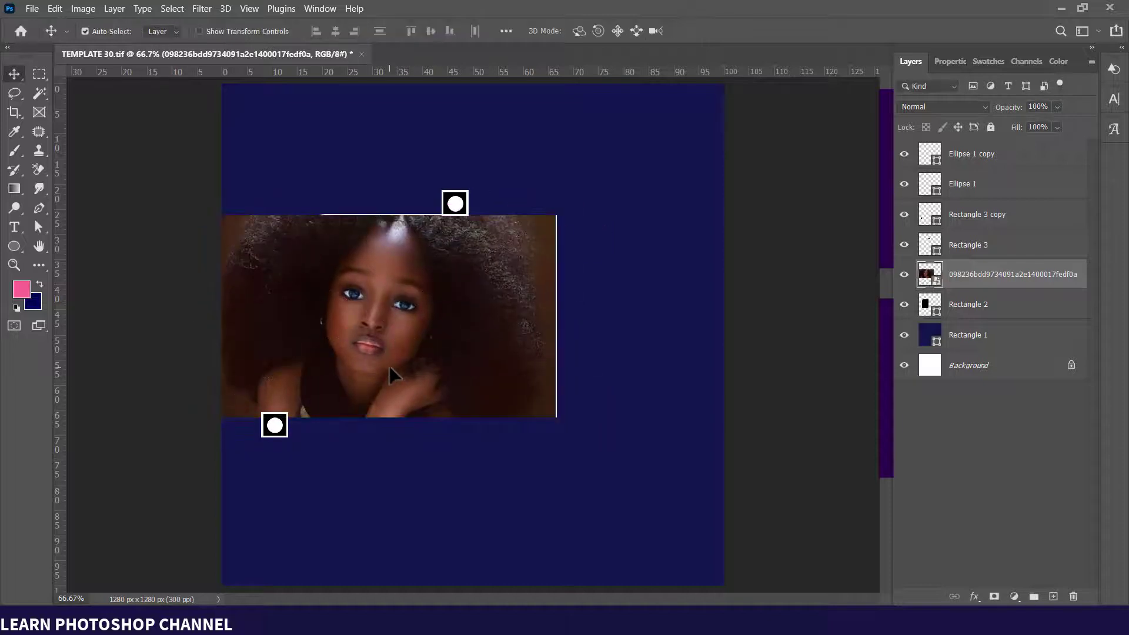
- Clip the portrait to the rounded black shape and nudge it left and slightly down to frame the face
key(ctrl+alt+g)
key(Left)
key(Left)
key(Left)
key(Left)
key(Left)
key(Left)
key(Left)
key(Left)
key(Left)
key(Left)
key(Left)
key(Left)
key(Left)
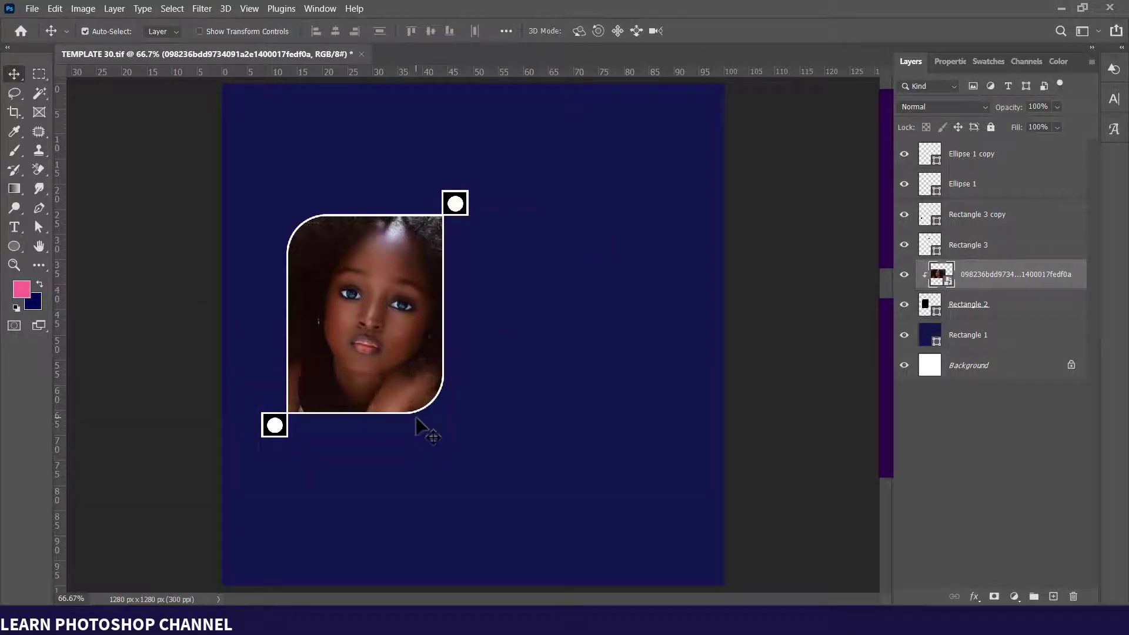
key(Left)
key(Left)
key(Left)
key(Left)
key(Left)
key(Left)
key(Left)
key(Left)
key(Left)
key(Left)
key(Left)
key(Left)
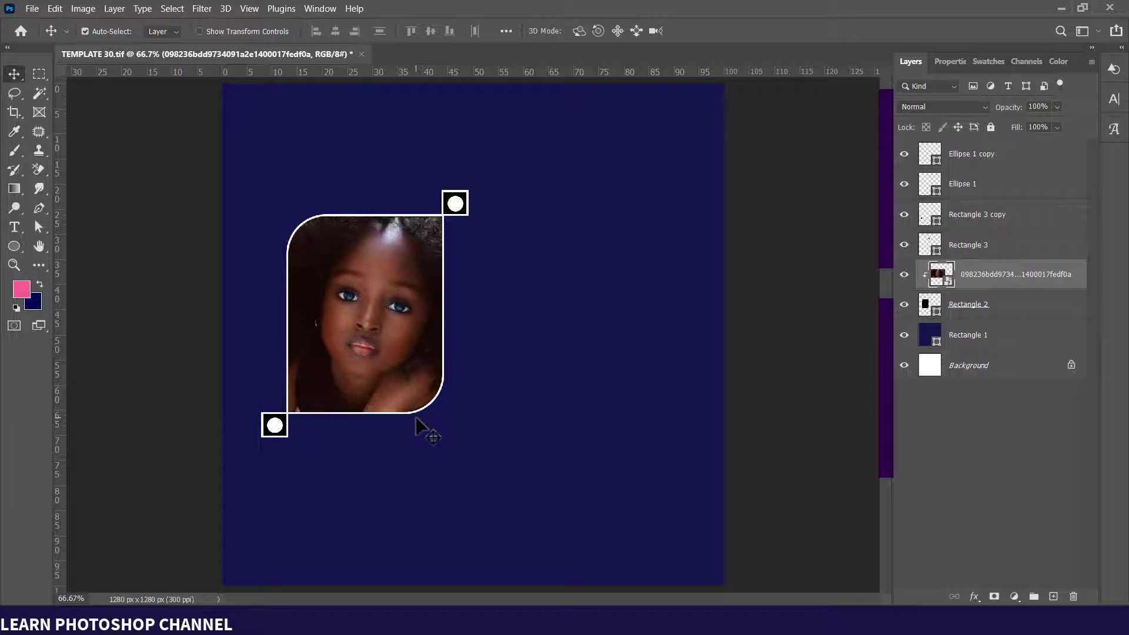
key(Down)
key(Down)
key(Down)
key(Down)
key(Left)
key(Left)
key(Left)
key(Left)
key(Left)
key(Left)
key(Left)
key(Left)
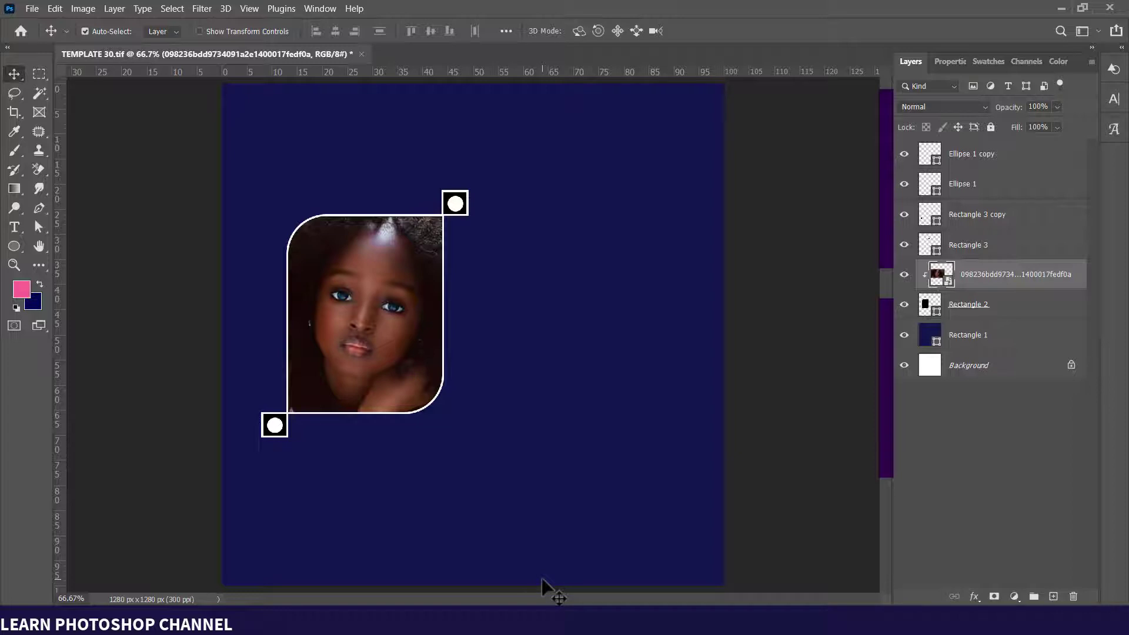
- Add a white (#fcfcfc) "Happy Birthday" heading in 18 pt Univers LT 85 ExtraBlack beside the frame, above all other layers
click(965, 168)
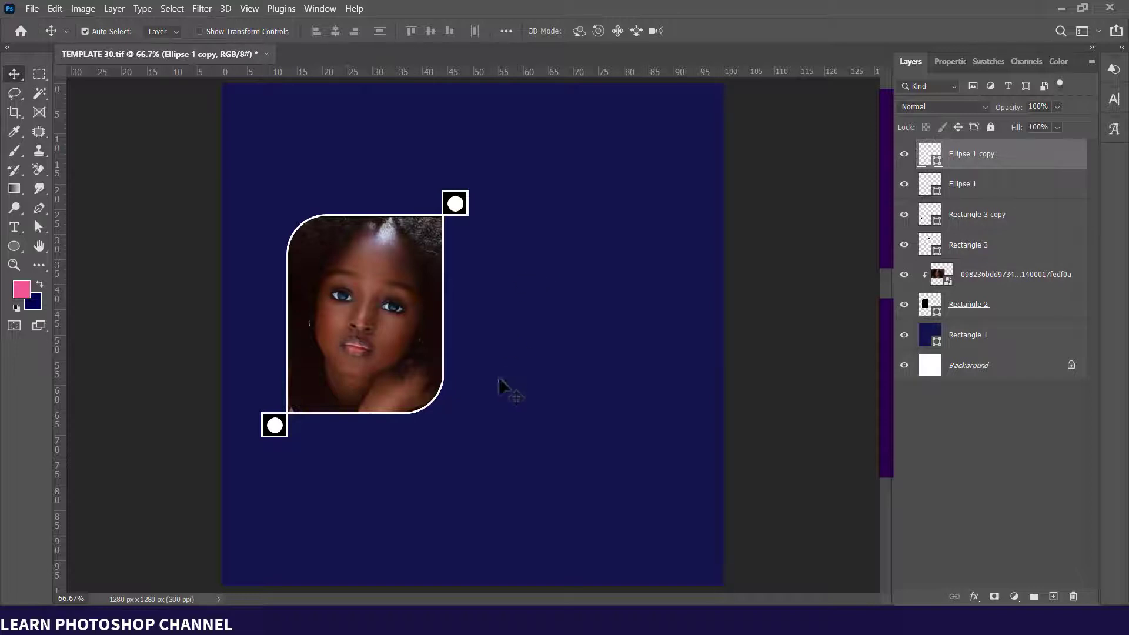
click(14, 227)
click(80, 226)
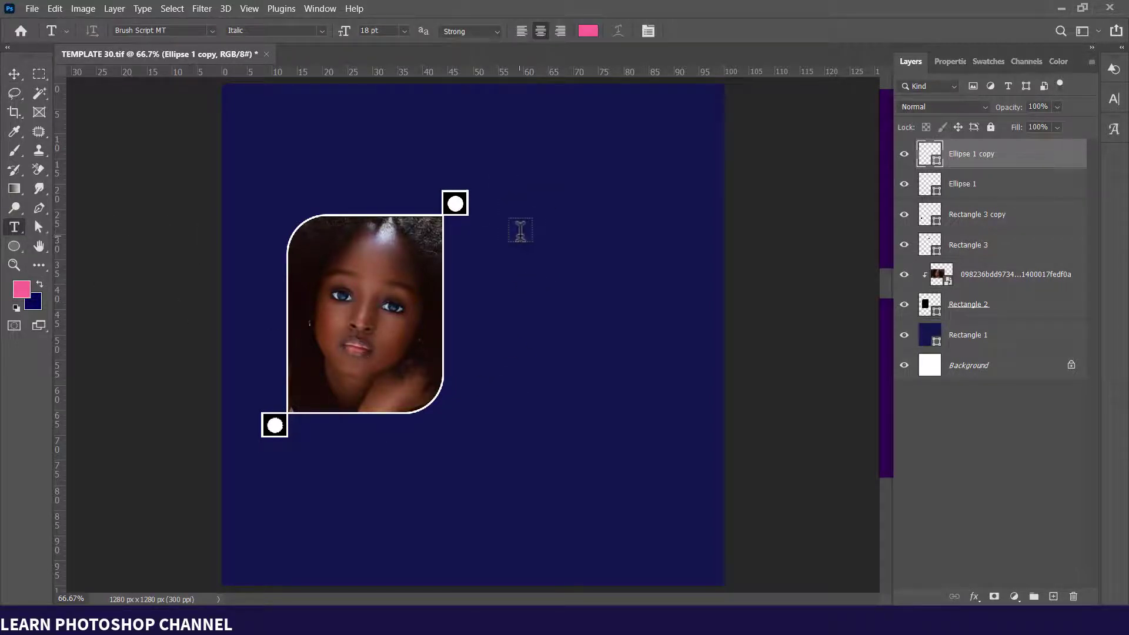
click(589, 31)
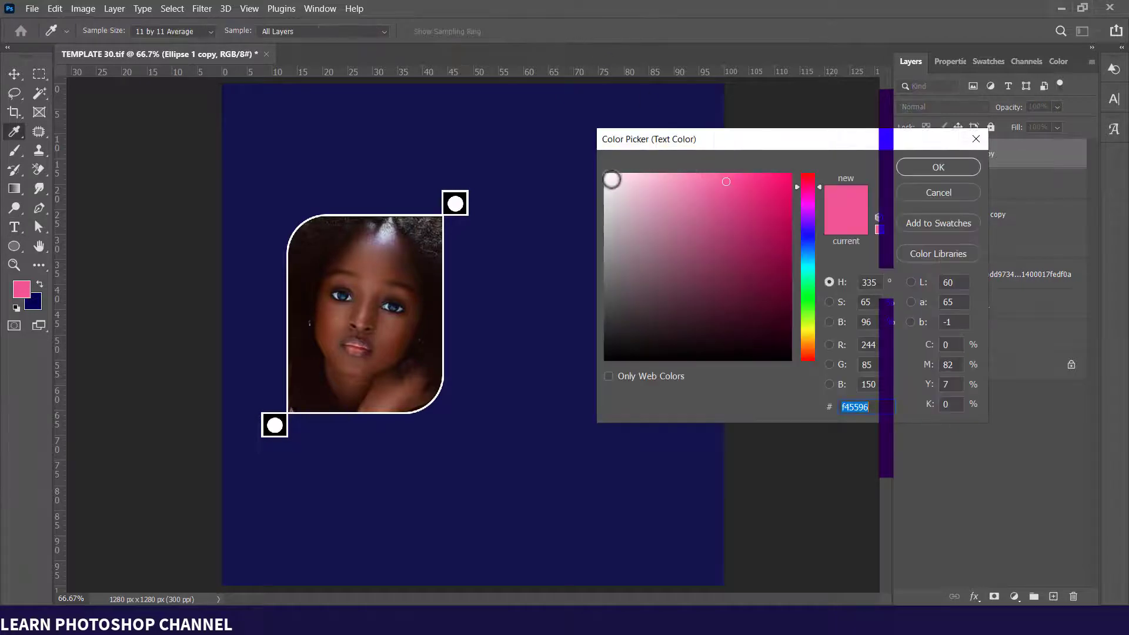
click(608, 176)
click(939, 167)
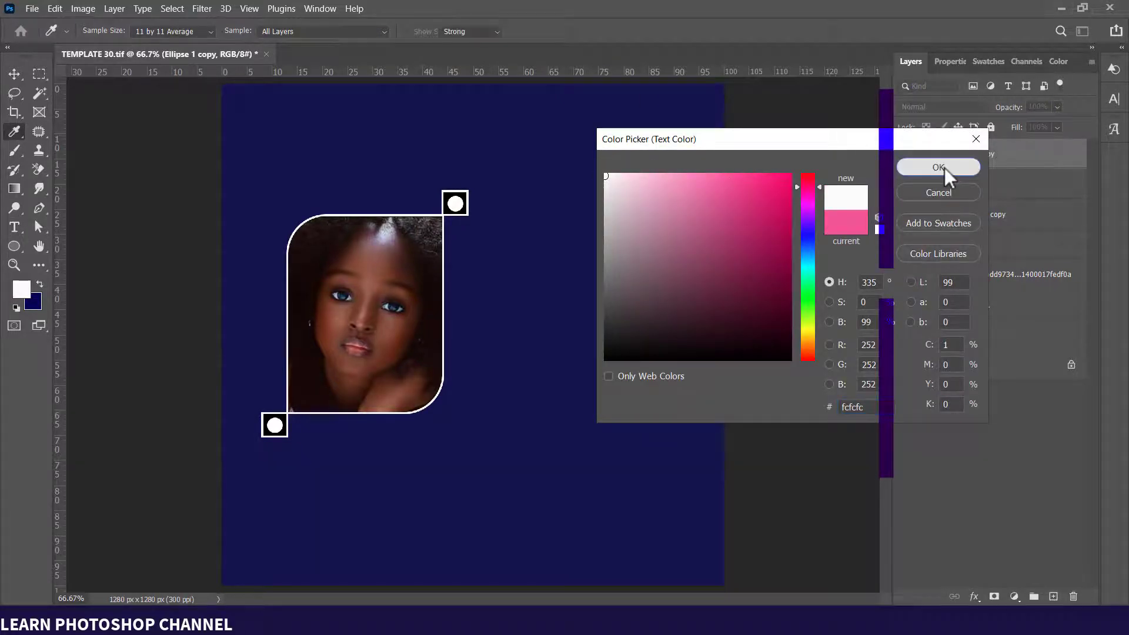
click(510, 249)
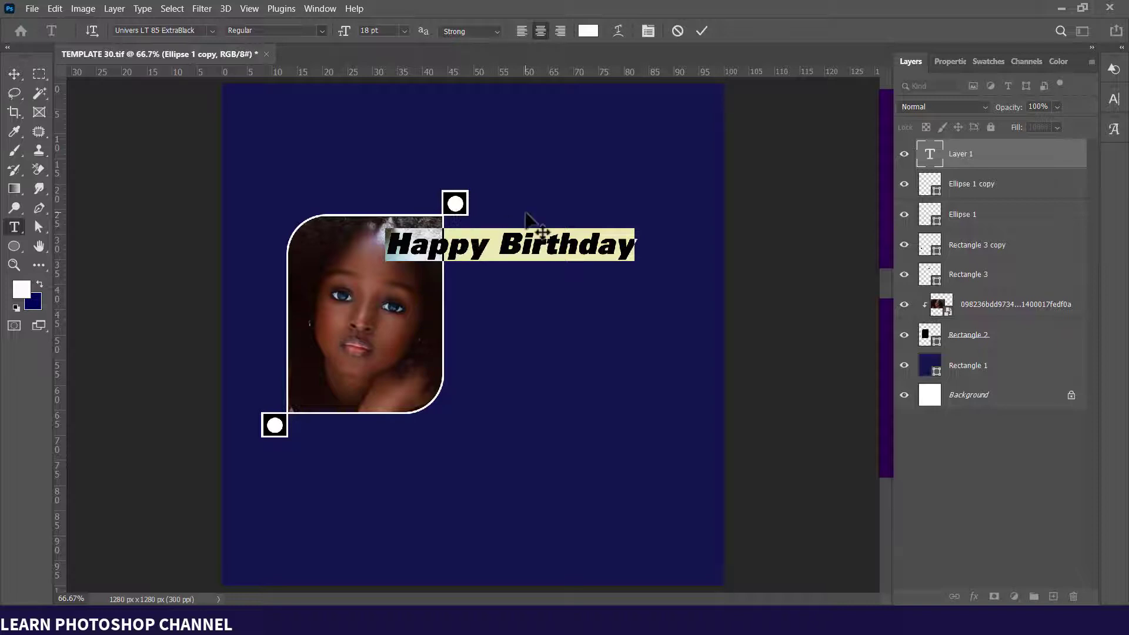
- Remove the heading's faux italic and left-align it on two lines, with "Birthday" on the second
key(ctrl+shift+i)
click(499, 242)
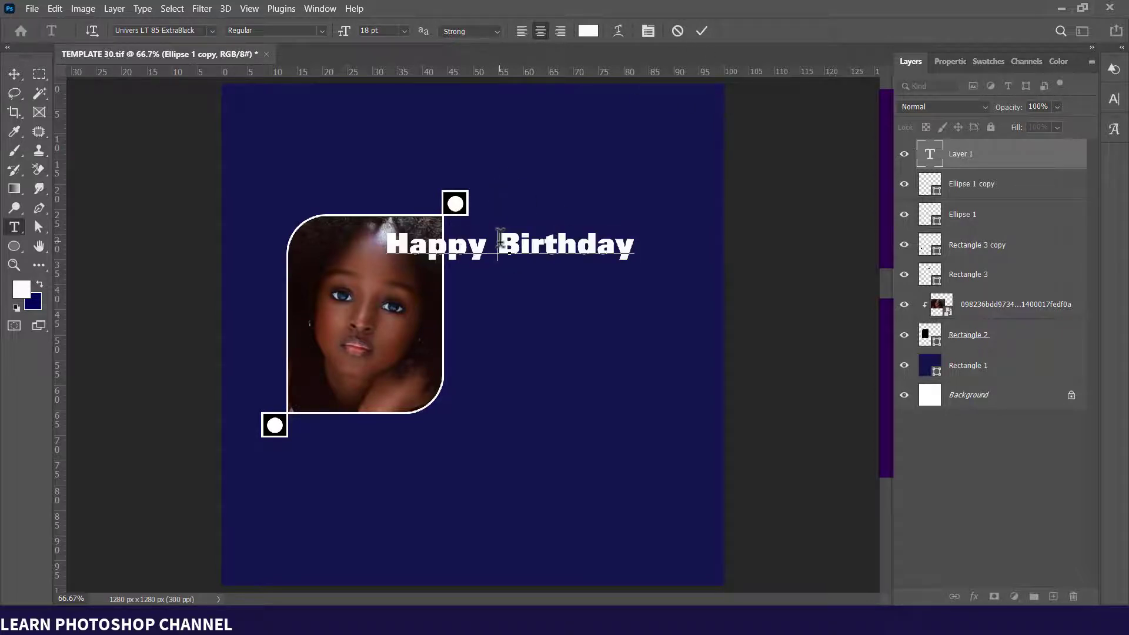
key(Return)
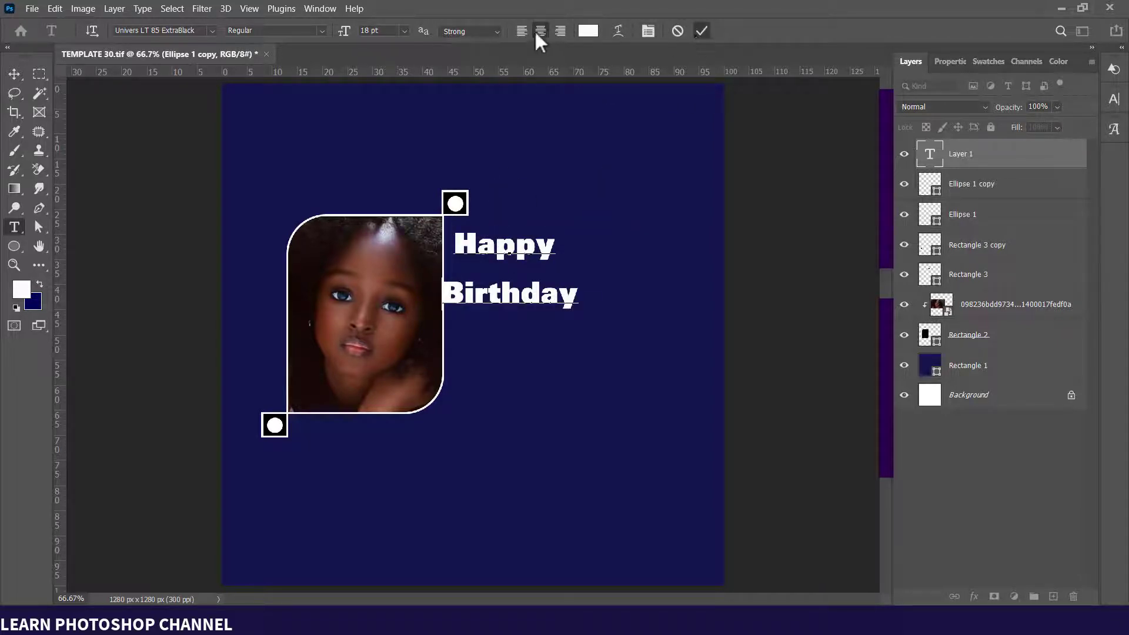
key(ctrl+Return)
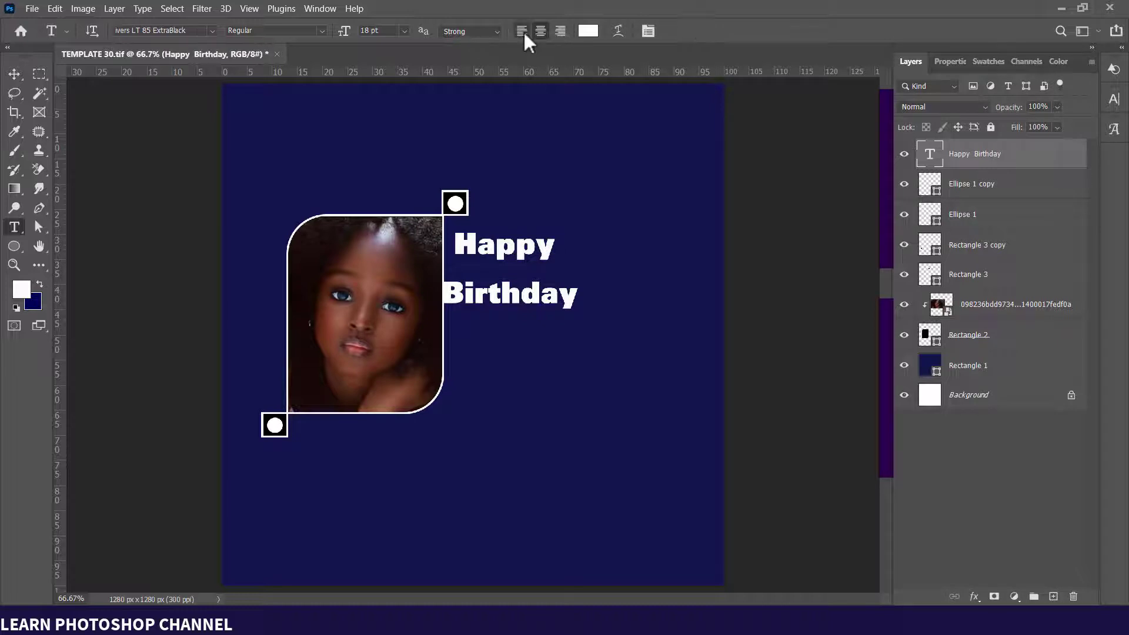
click(522, 30)
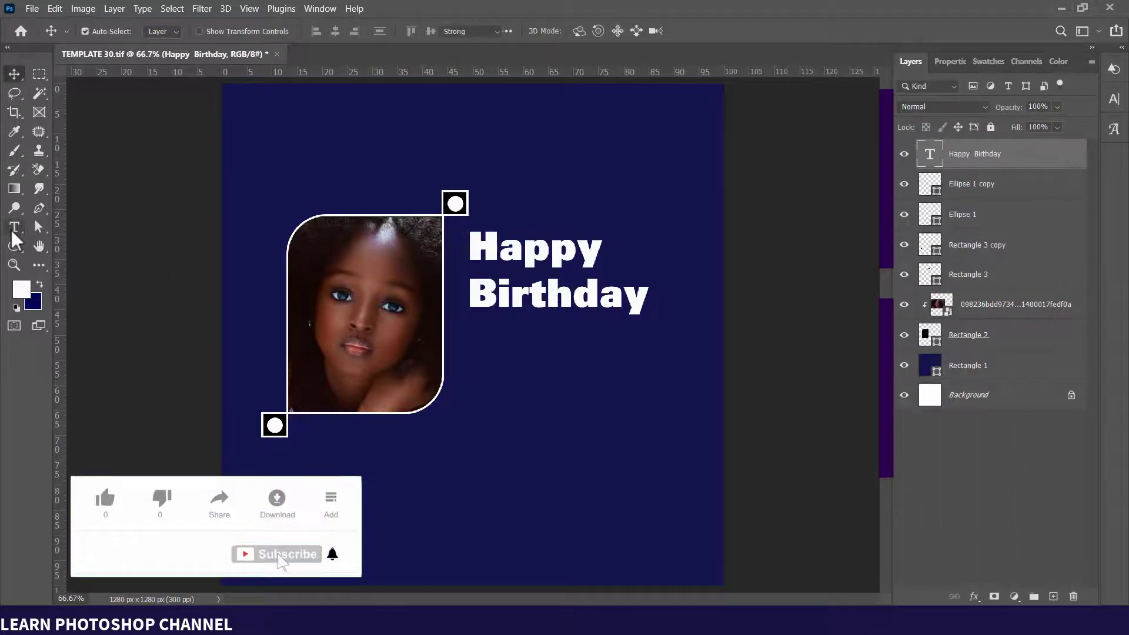
- Add a four-line 10 pt message under the heading: "Today is the day you have been waiting for. It is finally here with us.May you make it memorable."
right_click(13, 229)
click(76, 223)
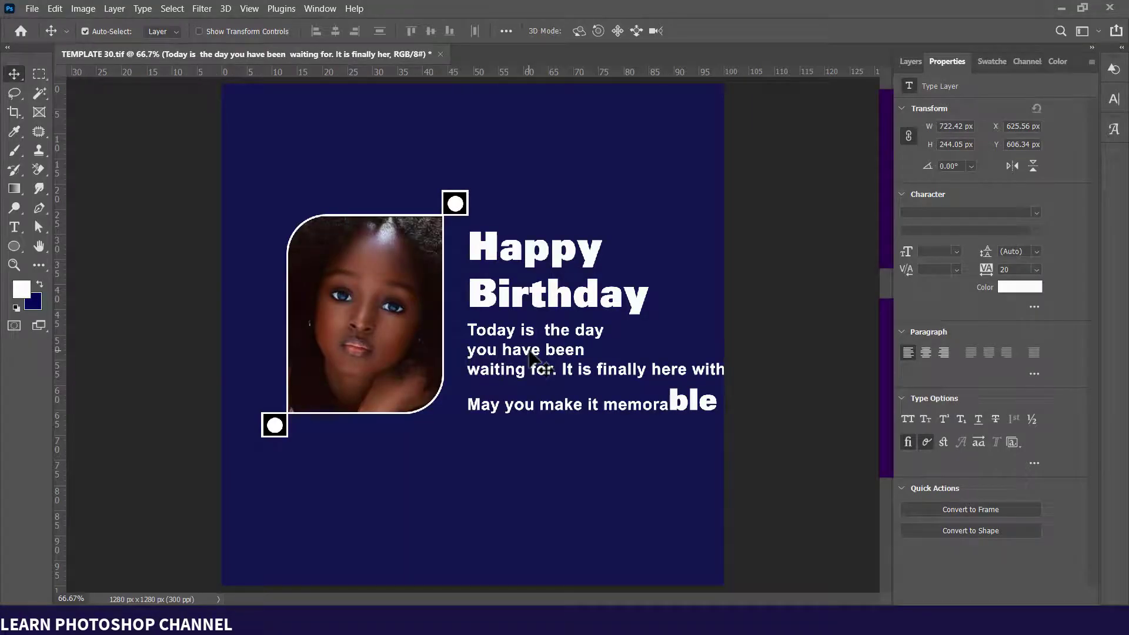
double_click(534, 357)
click(474, 347)
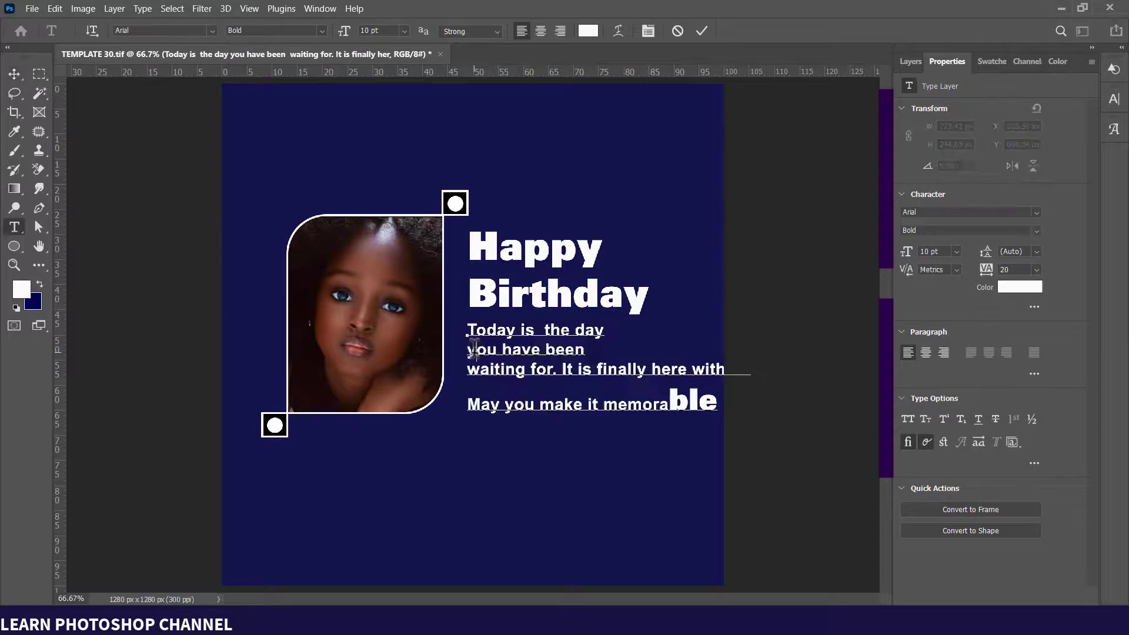
key(Delete)
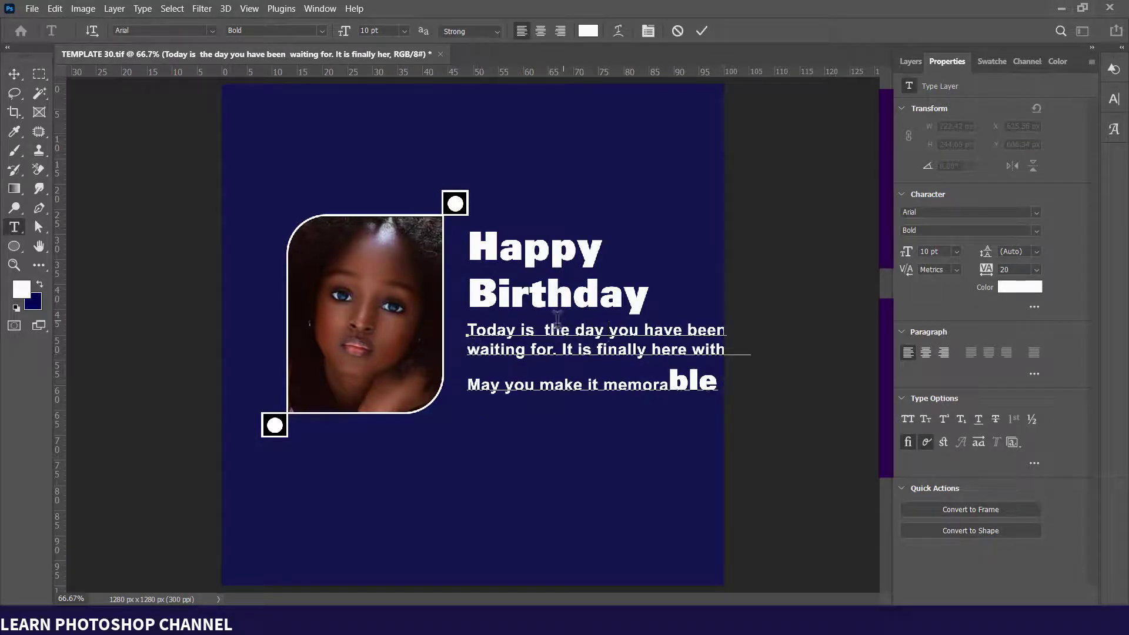
key(Delete)
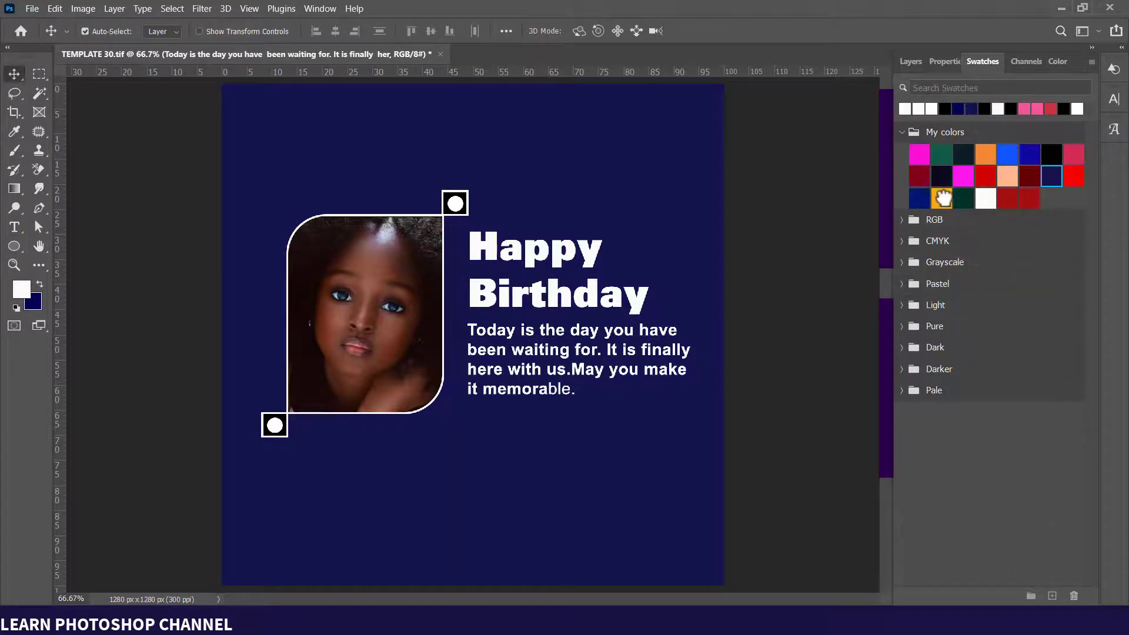
- Recolour the birthday message orange from the My colors swatches and nudge it slightly left and down
ctrl+click(941, 198)
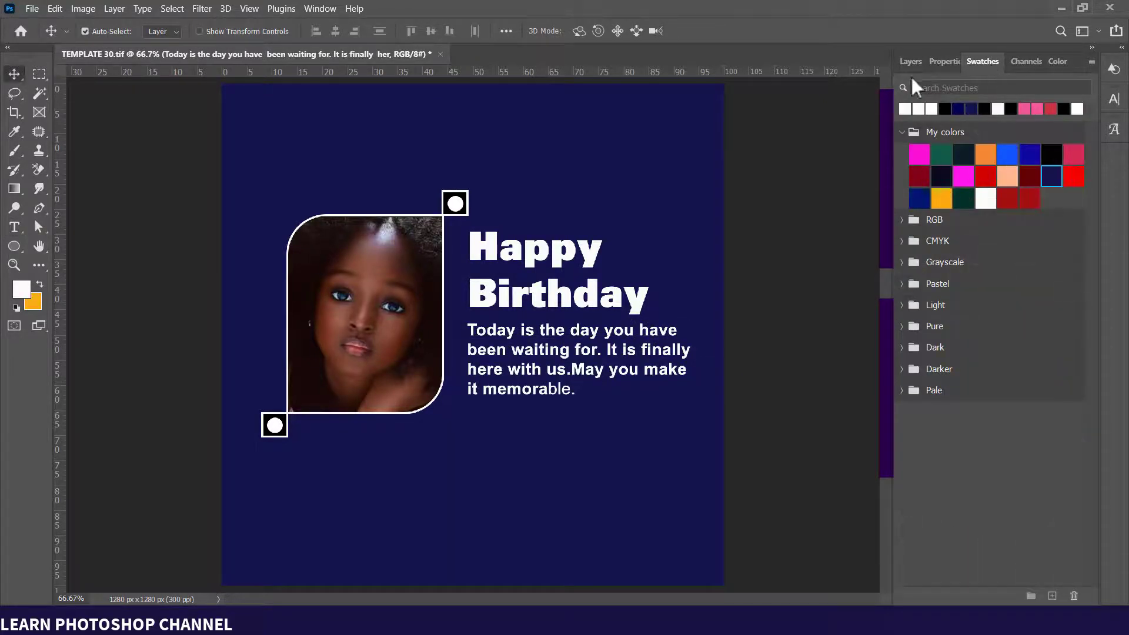
key(ctrl+BackSpace)
click(911, 61)
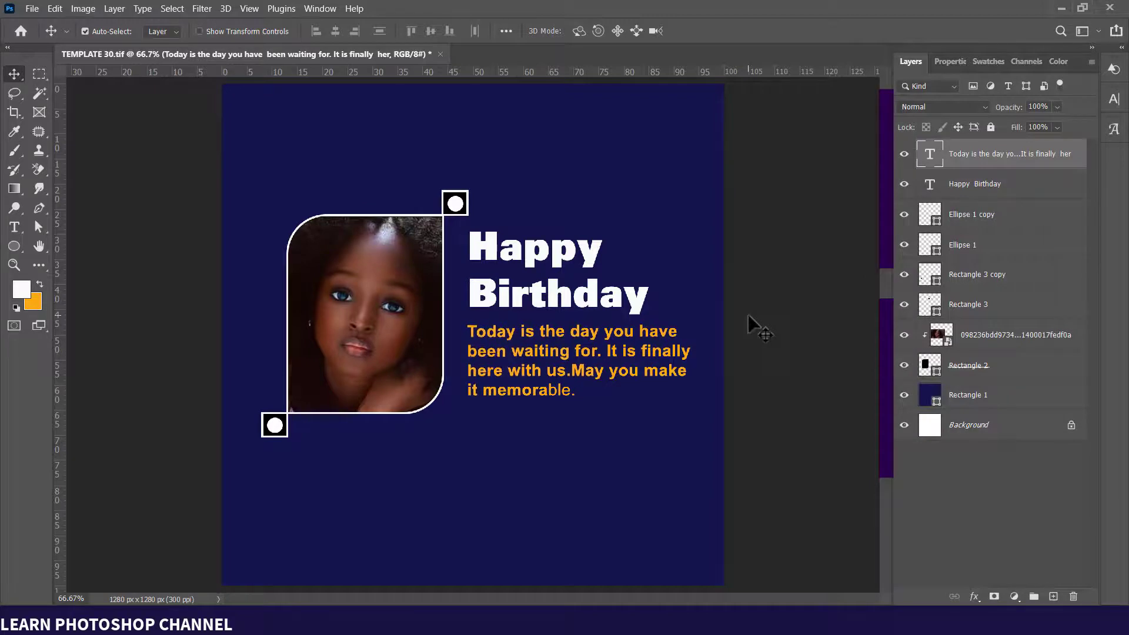
key(Left)
key(Left)
key(Left)
key(Down)
key(Down)
key(Down)
key(Down)
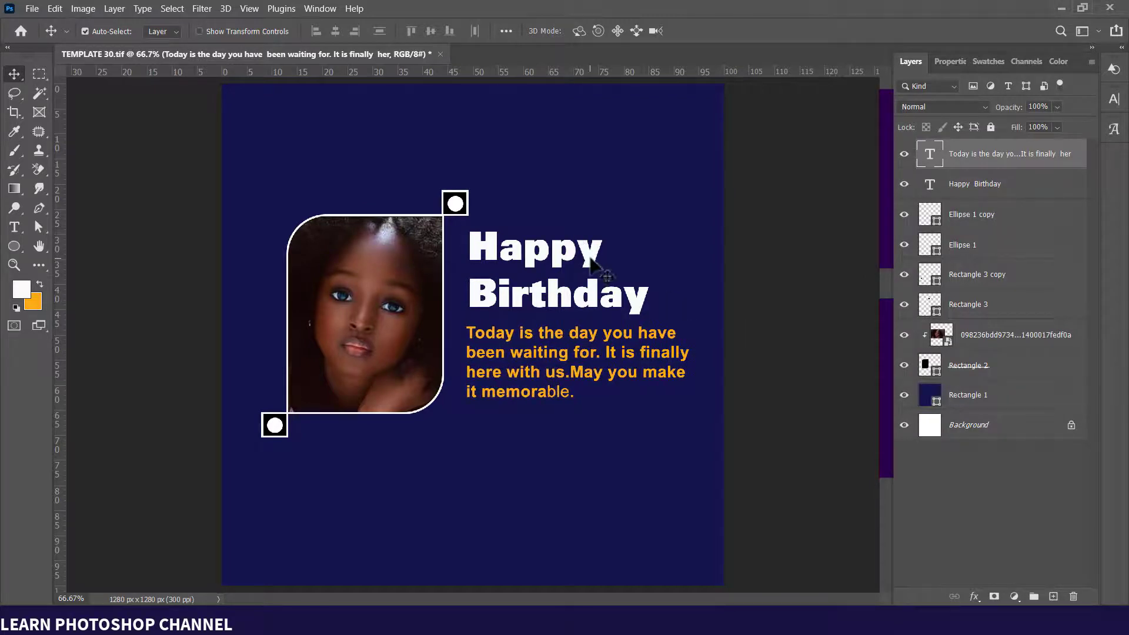
click(593, 259)
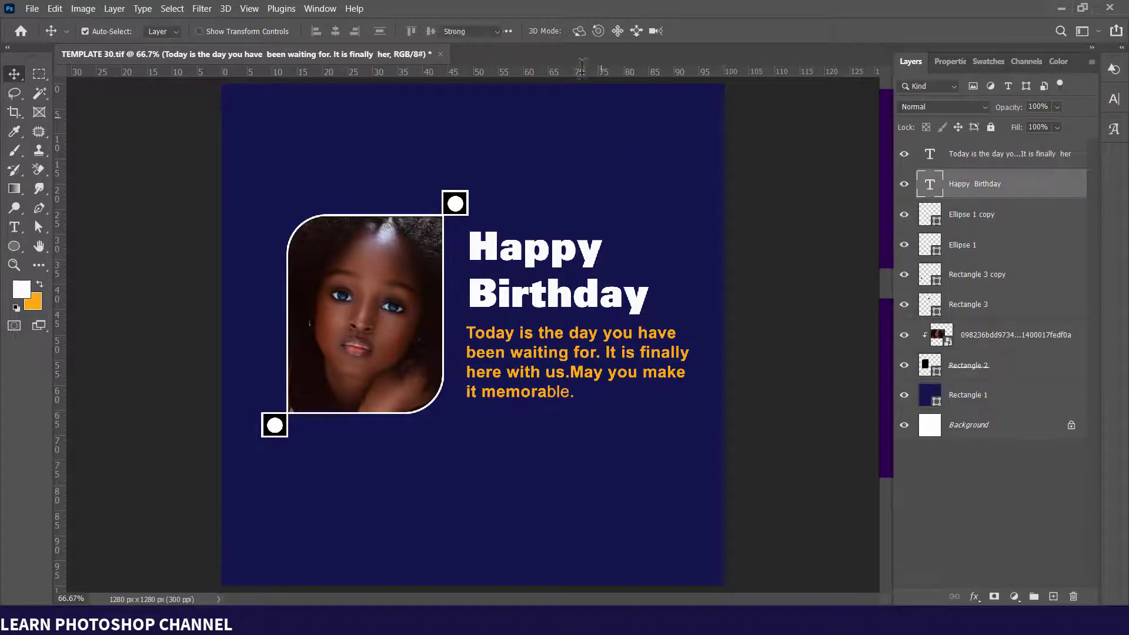
key(t)
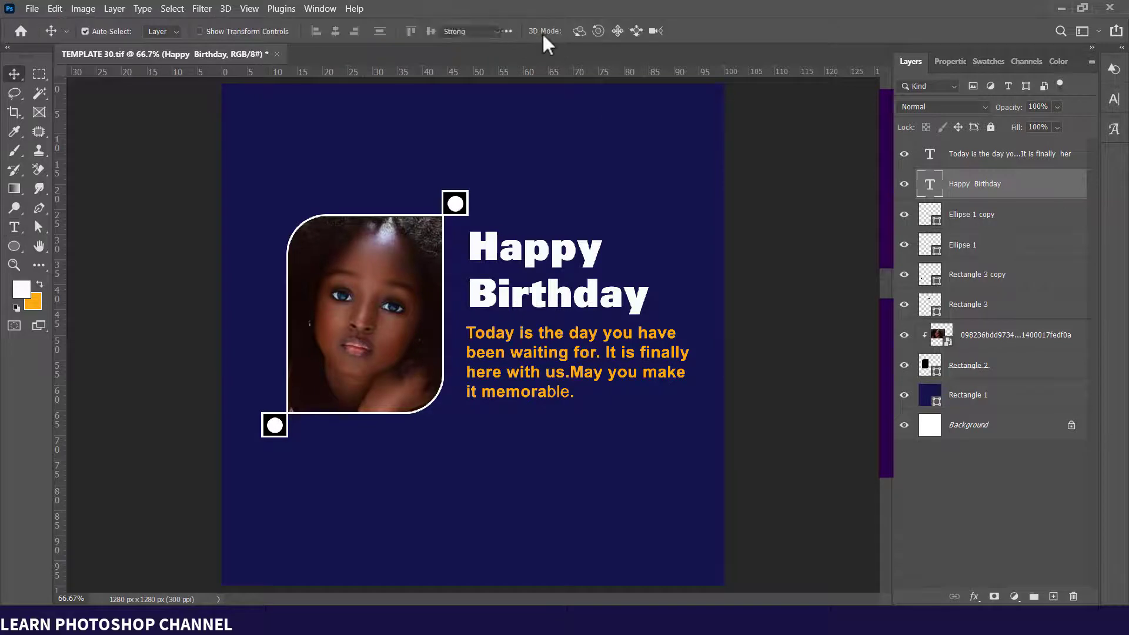
double_click(530, 259)
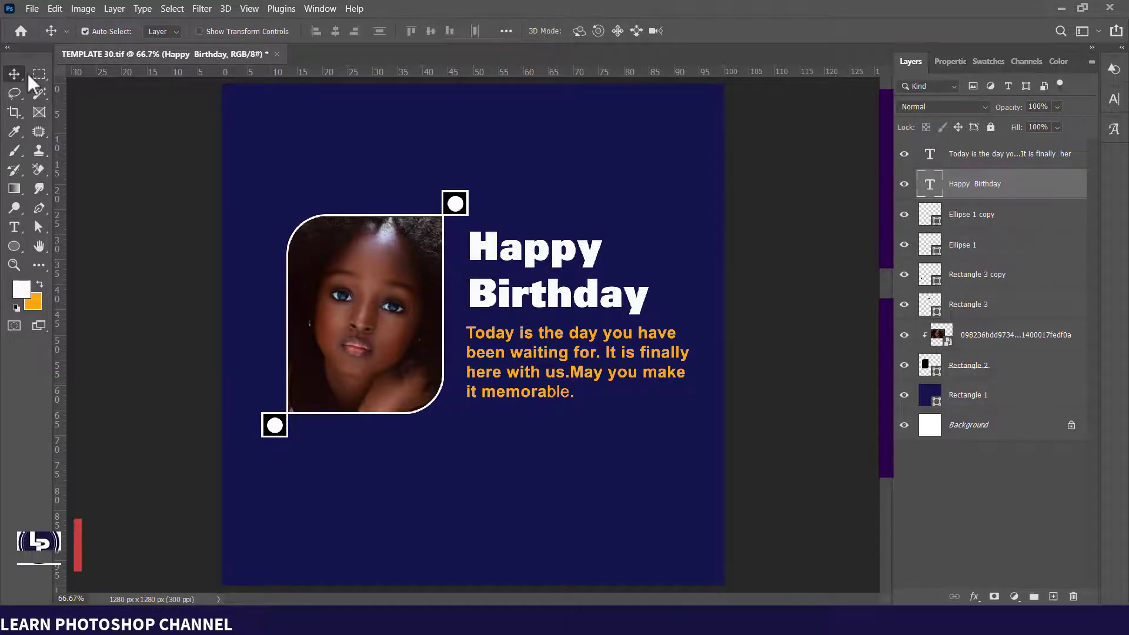
double_click(530, 257)
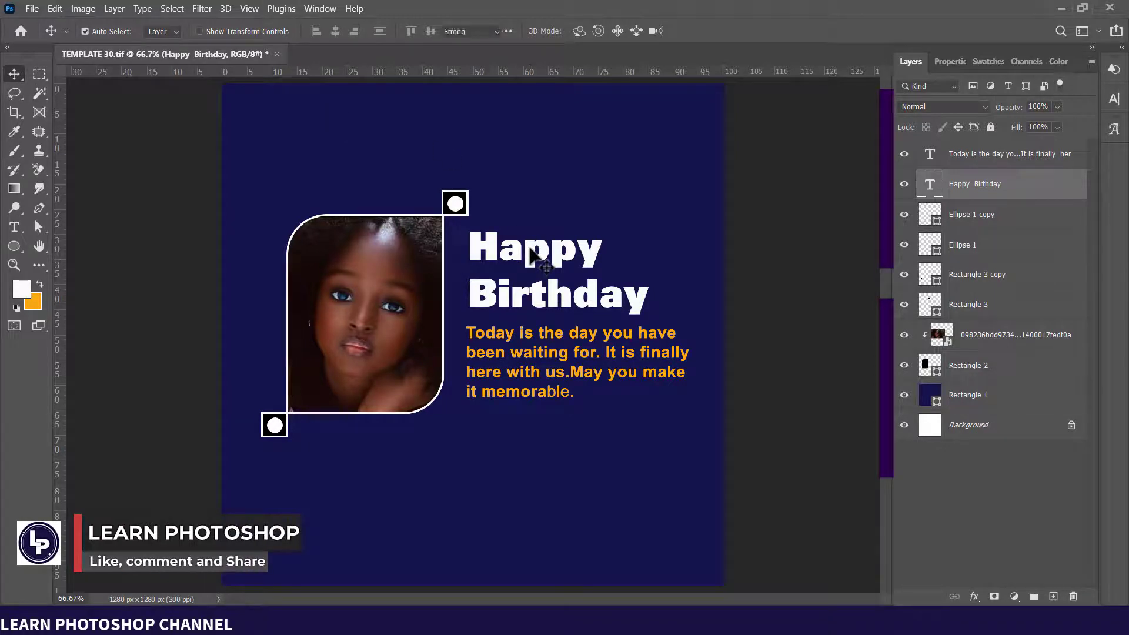
- Move the orange message slightly down and scale it to about the heading's width, with their left edges aligned
click(561, 380)
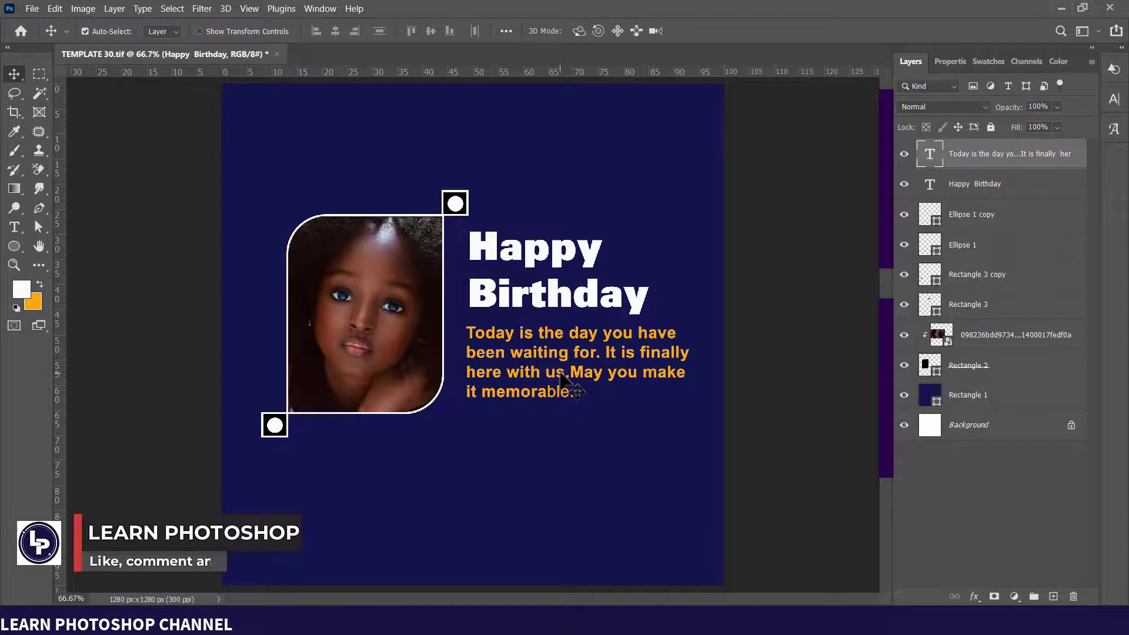
key(Down)
key(Down)
key(Down)
key(Down)
key(Down)
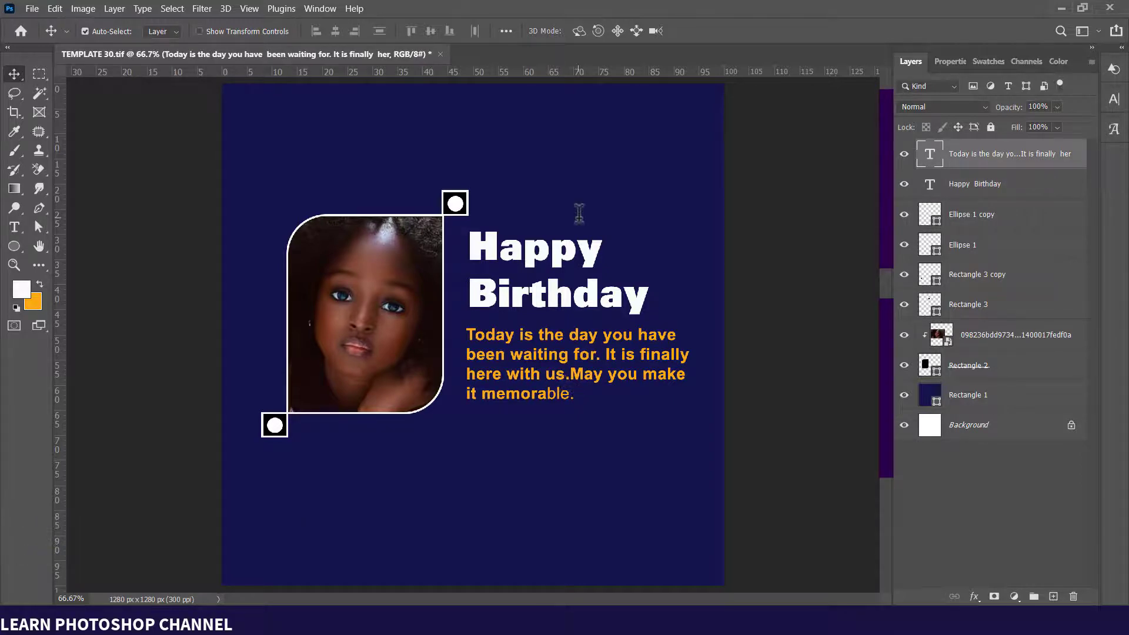
click(948, 61)
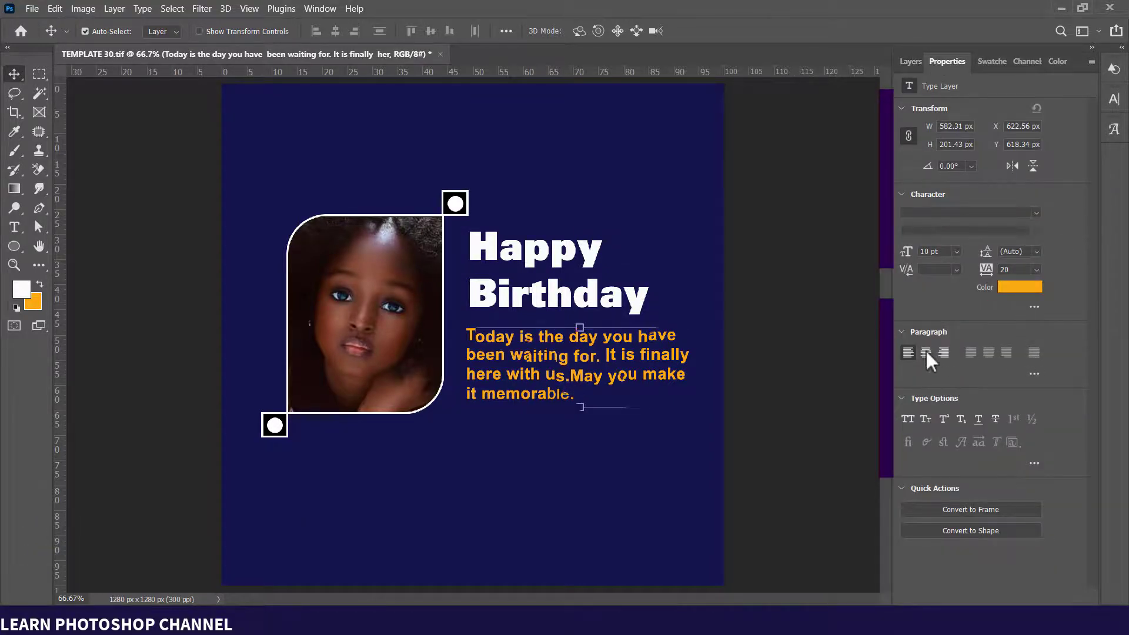
key(ctrl+t)
drag(694, 406, 670, 393)
key(Return)
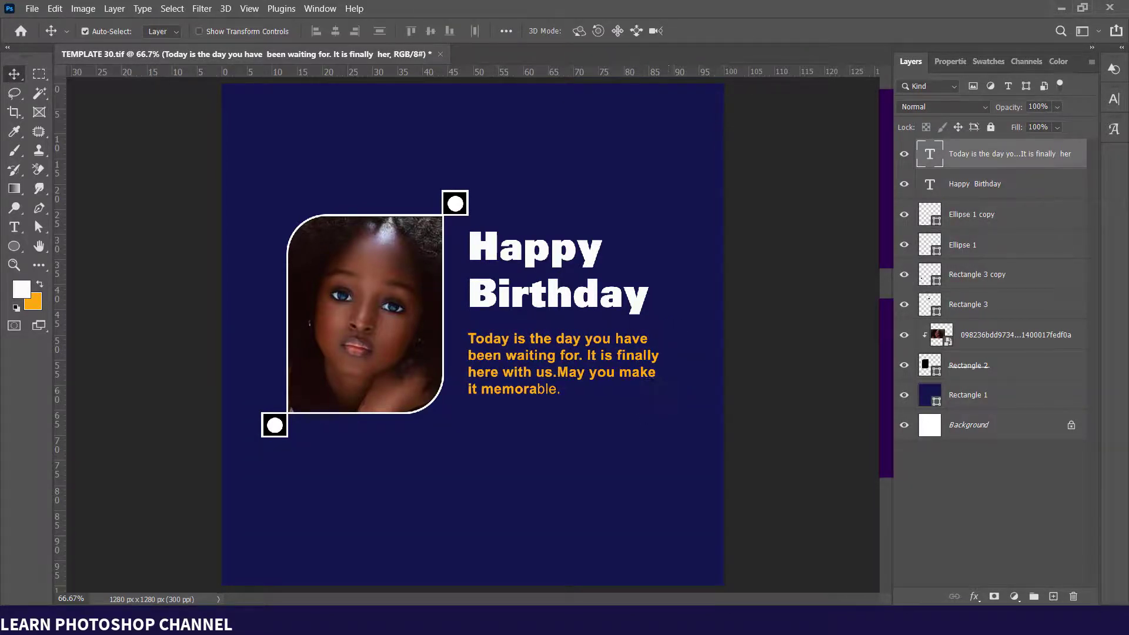
- Place the white geometric image c2b1bacd0c5dd29fa0048a1f06637c98 directly above the navy rectangle, stretched to fill the canvas, using Linear Burn blending
click(566, 433)
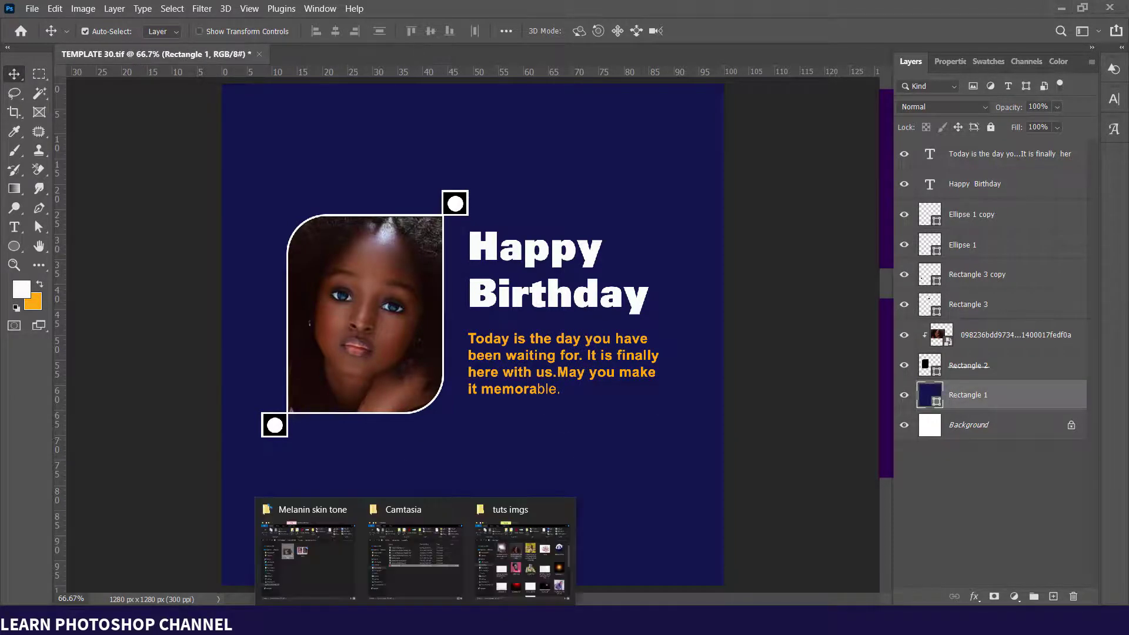
click(542, 547)
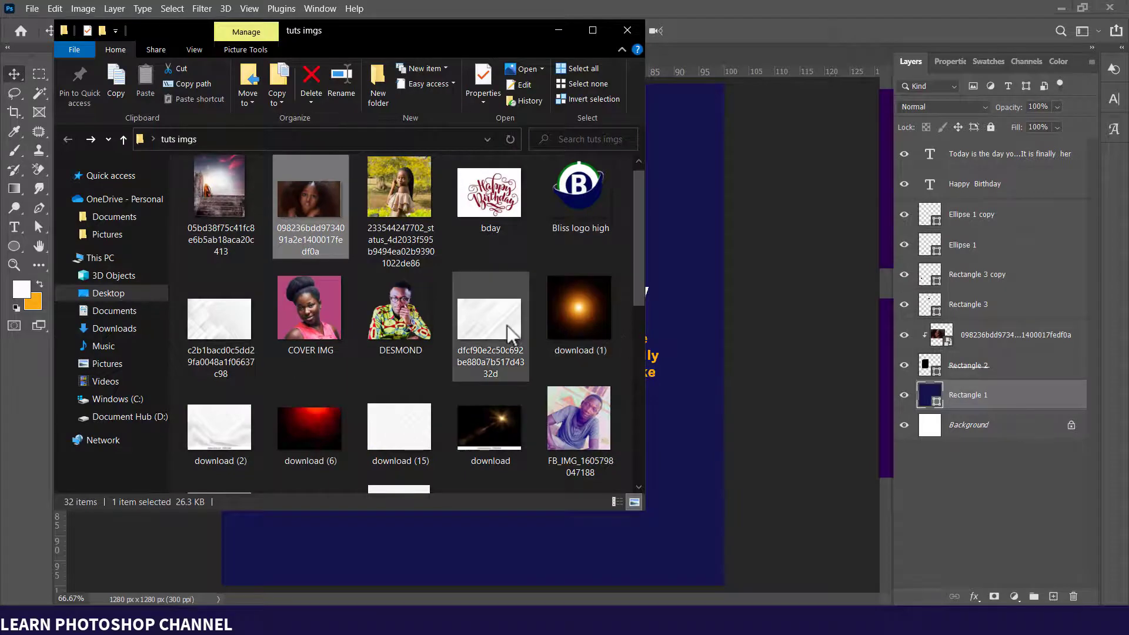
click(241, 329)
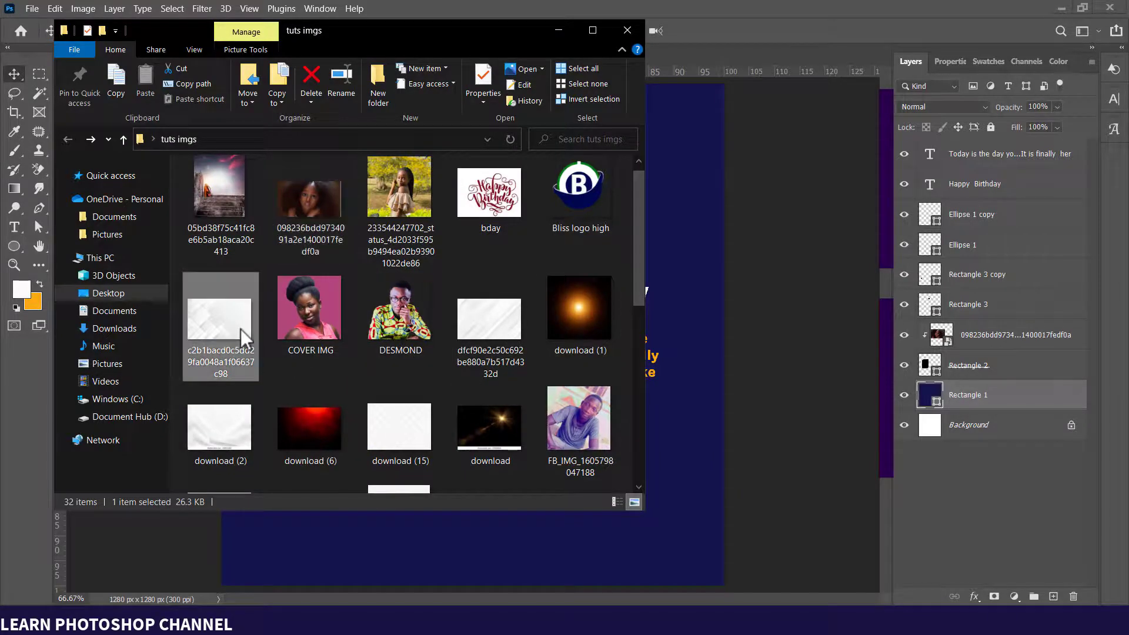
click(691, 452)
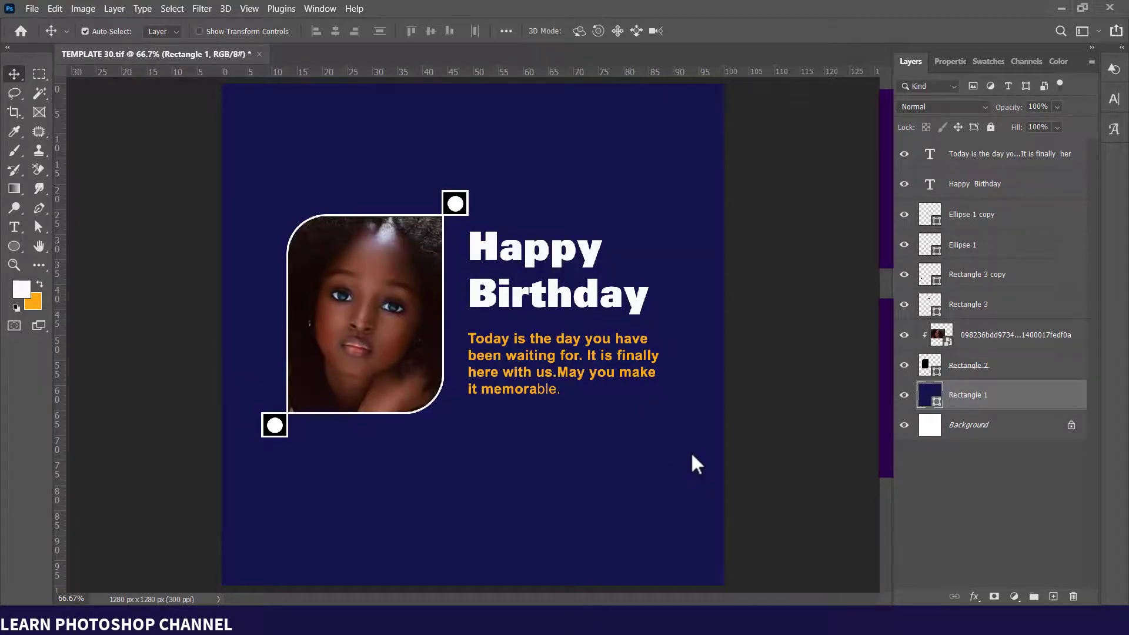
key(ctrl+t)
drag(473, 495, 474, 588)
drag(474, 172, 448, 87)
key(Return)
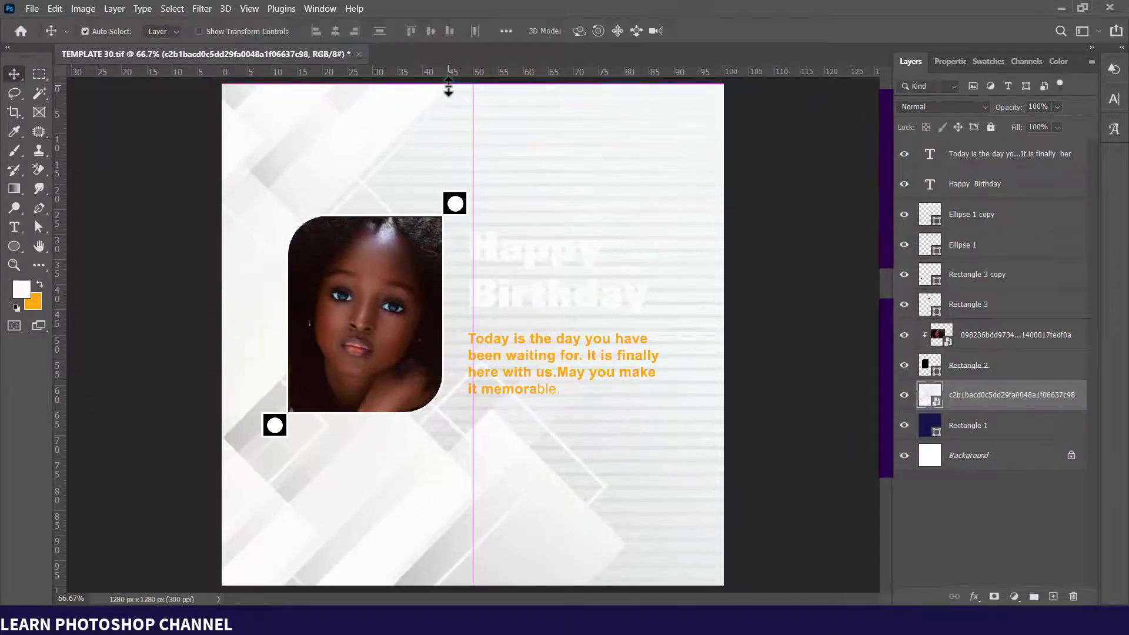
click(934, 103)
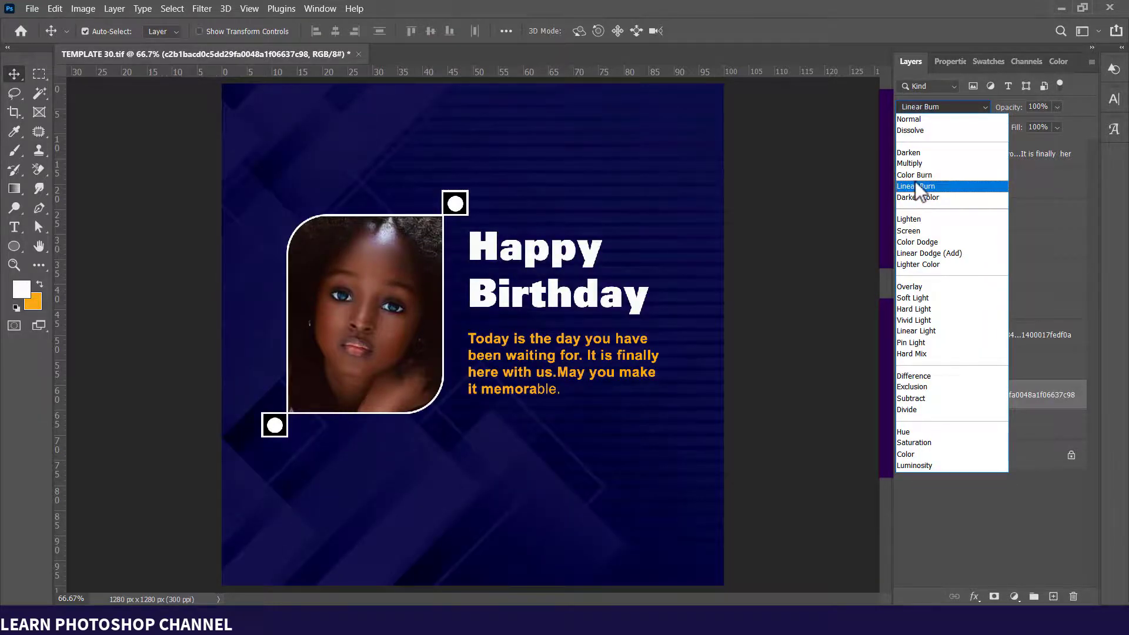
click(915, 184)
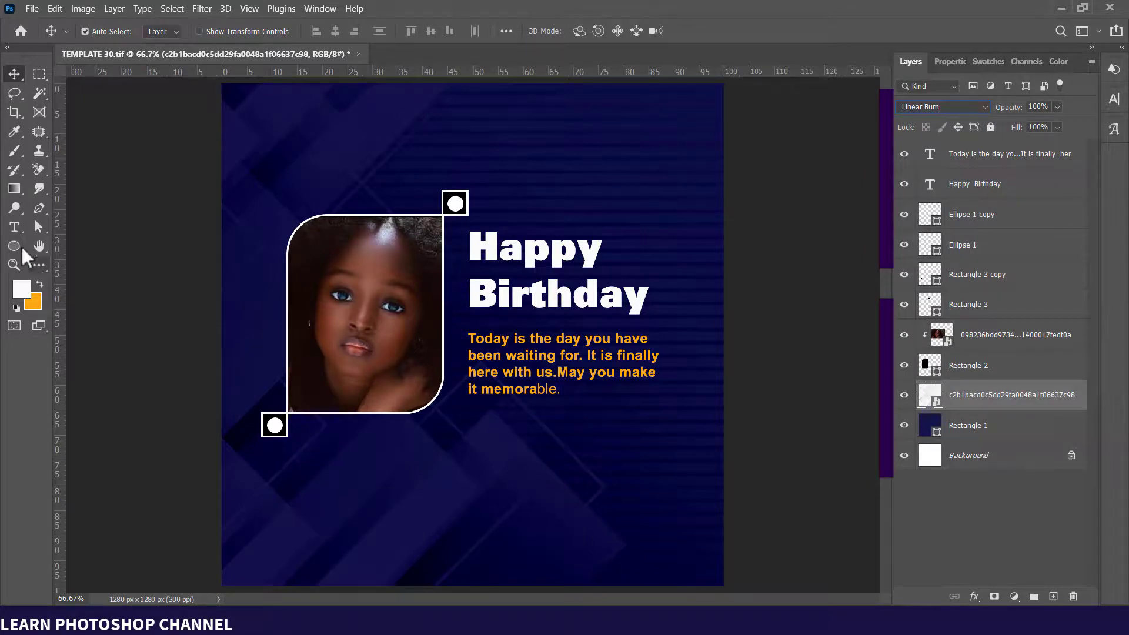
- Add an orange "2022" below the portrait in 10 pt Univers LT 85 ExtraBlack with tracking set to 720
click(1002, 163)
click(14, 227)
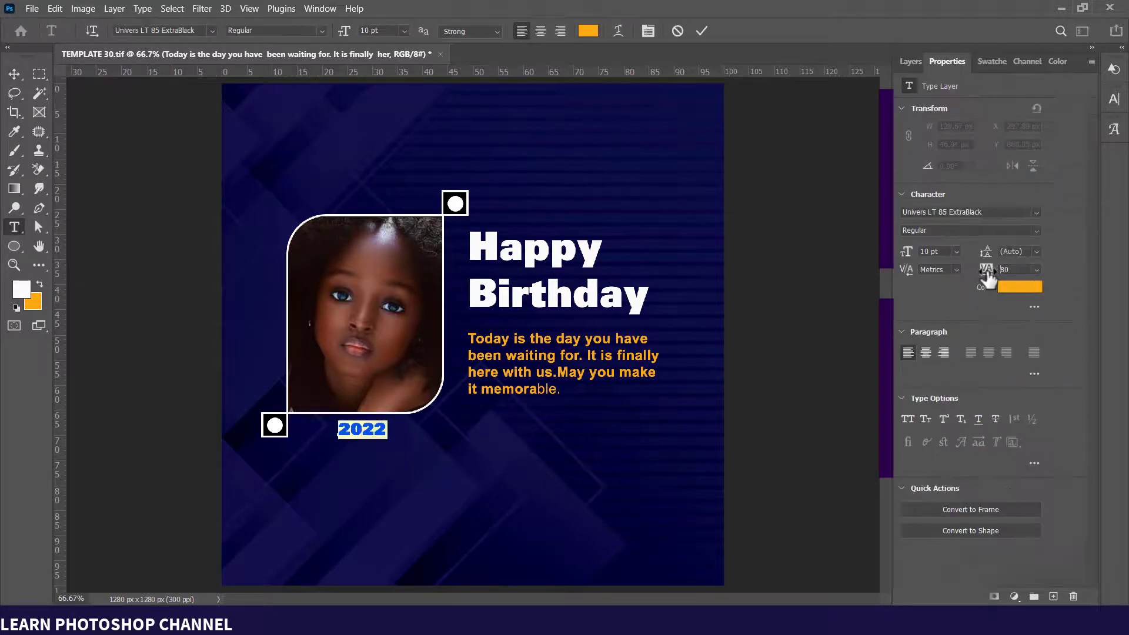
drag(989, 271, 1018, 280)
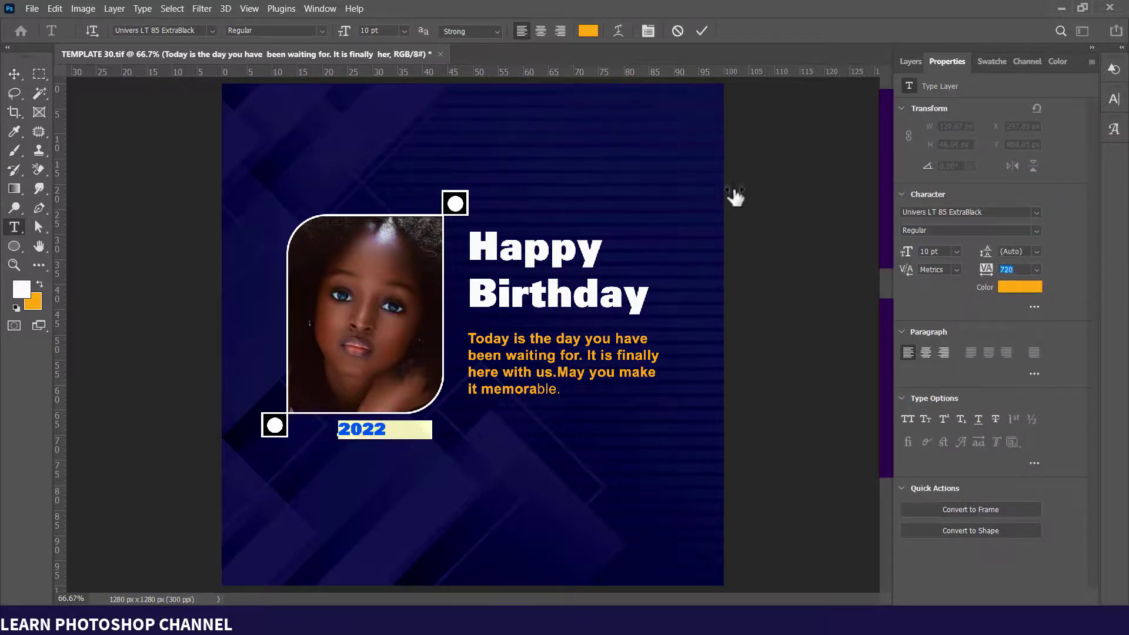
click(701, 31)
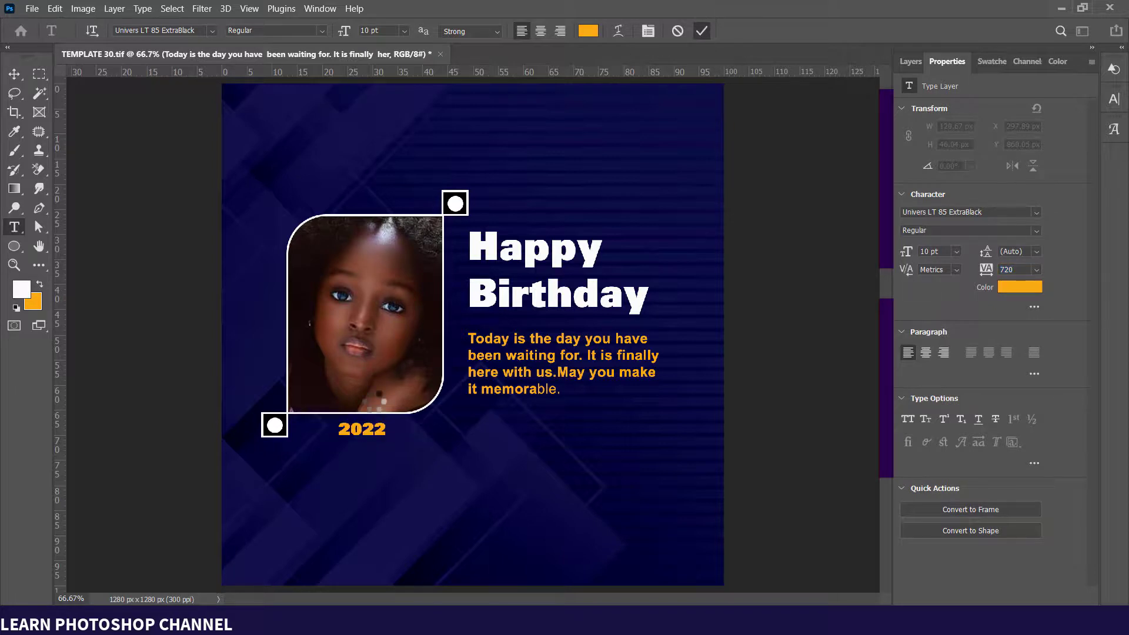
key(v)
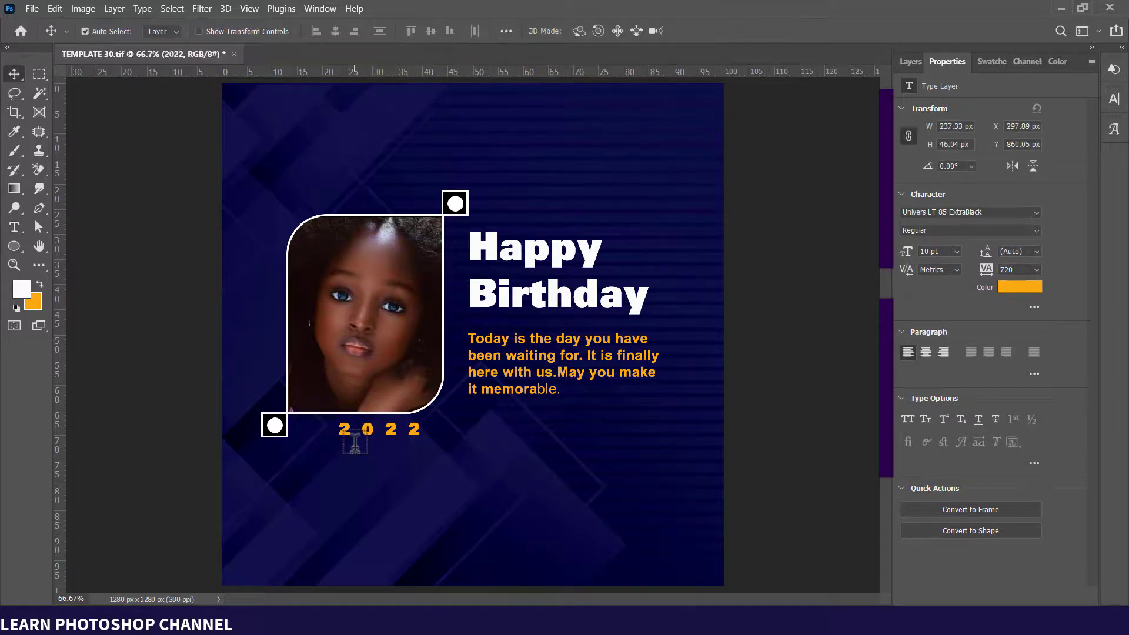
- Move the orange "2022" about 70 px left, closer to the small square at the portrait frame's lower-left corner
key(shift+Left)
key(shift+Left)
key(shift+Left)
key(shift+Left)
key(shift+Left)
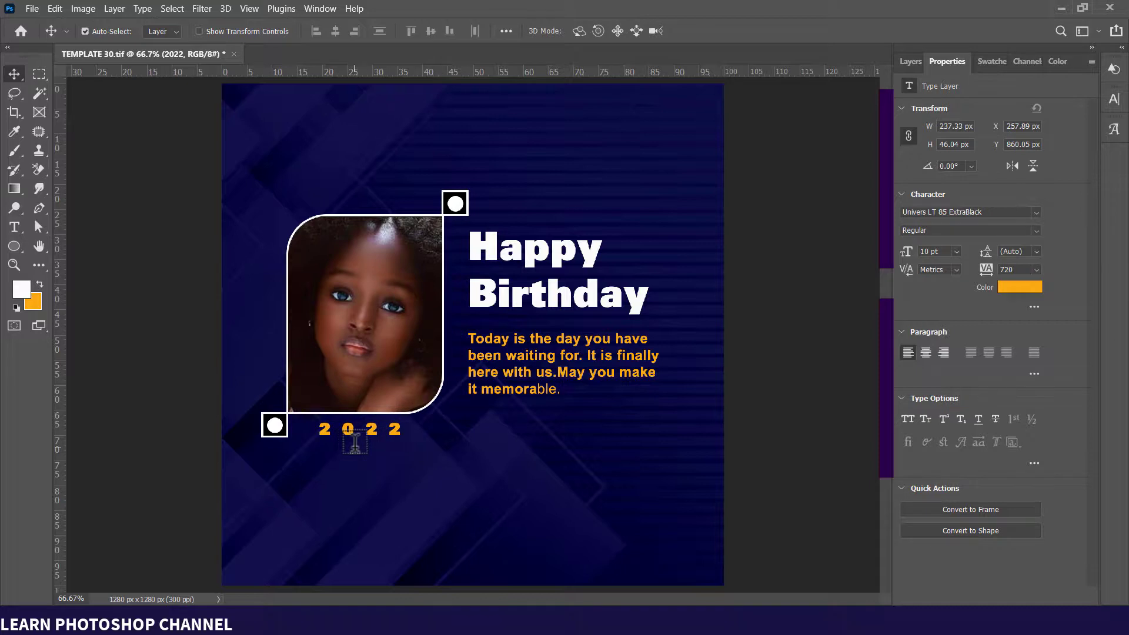
key(shift+Left)
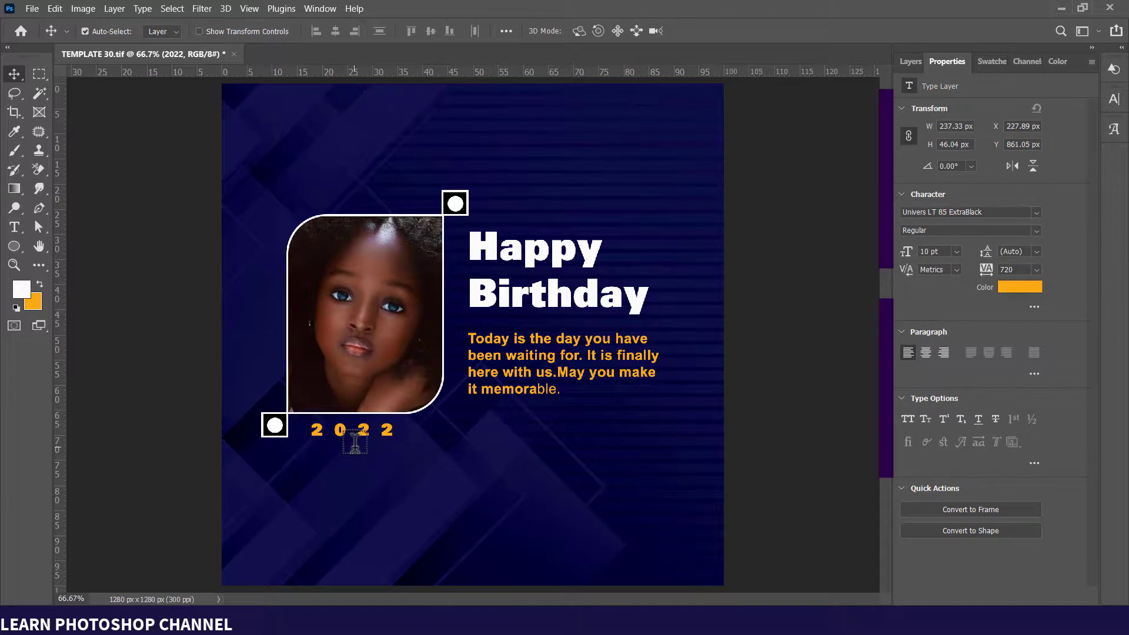
- Duplicate the "2022" text just above the portrait frame, level with the upper-right square, and set the copy's tracking to 0
drag(355, 441, 383, 216)
click(1037, 269)
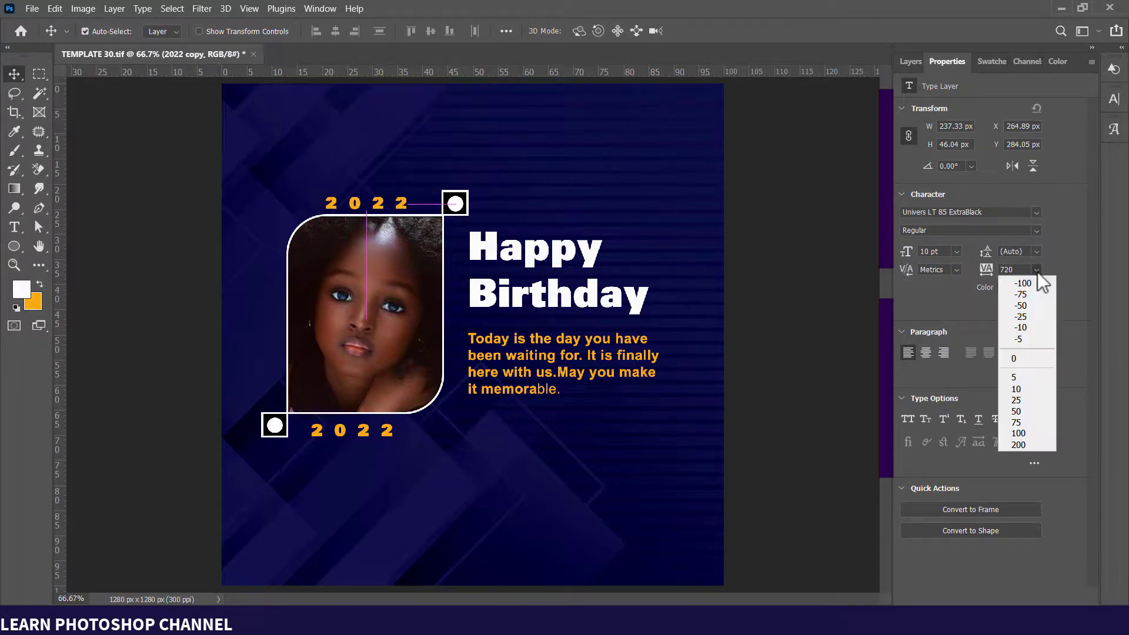
click(1036, 352)
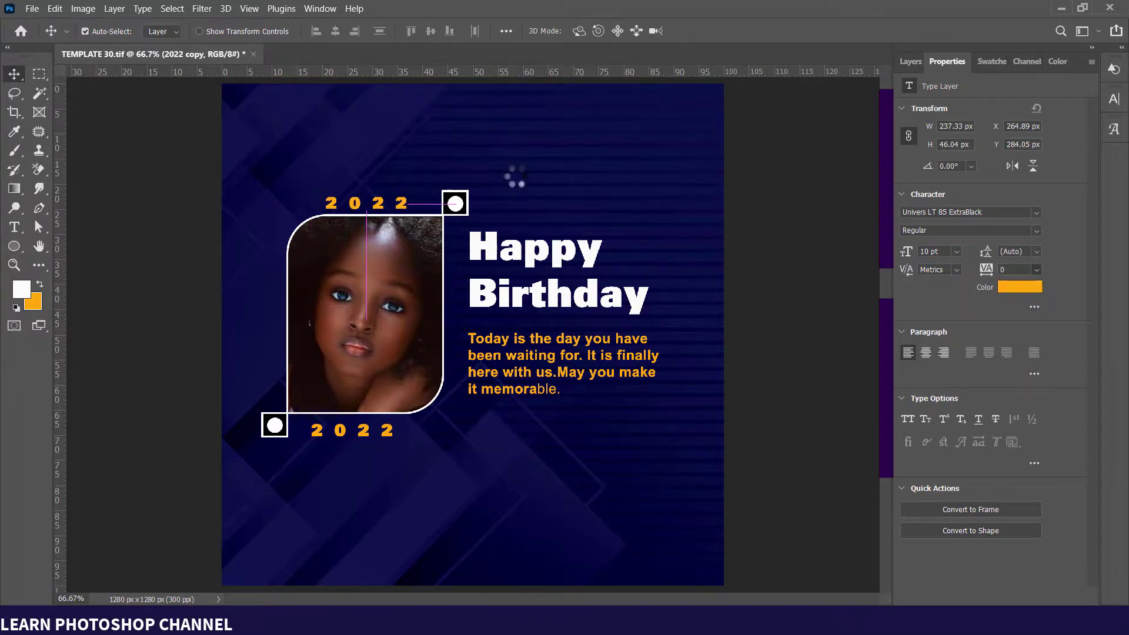
- Replace the copied text above the portrait with "6TH APRIL" and recolour it white
double_click(350, 205)
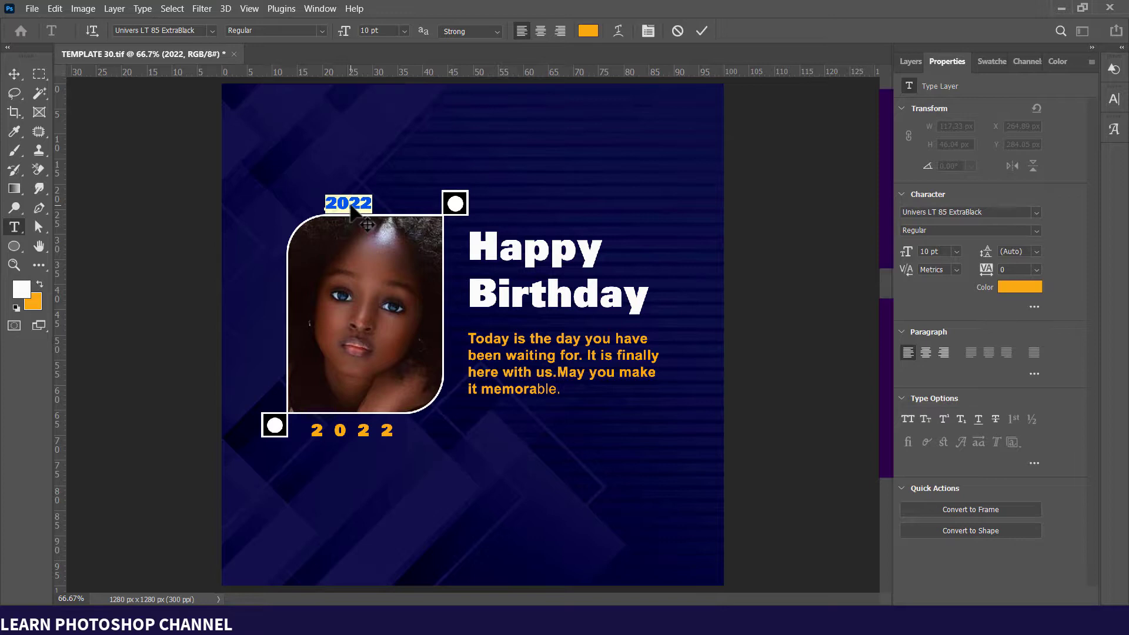
click(350, 207)
key(ctrl+a)
text(6th APRIL)
drag(359, 203, 339, 200)
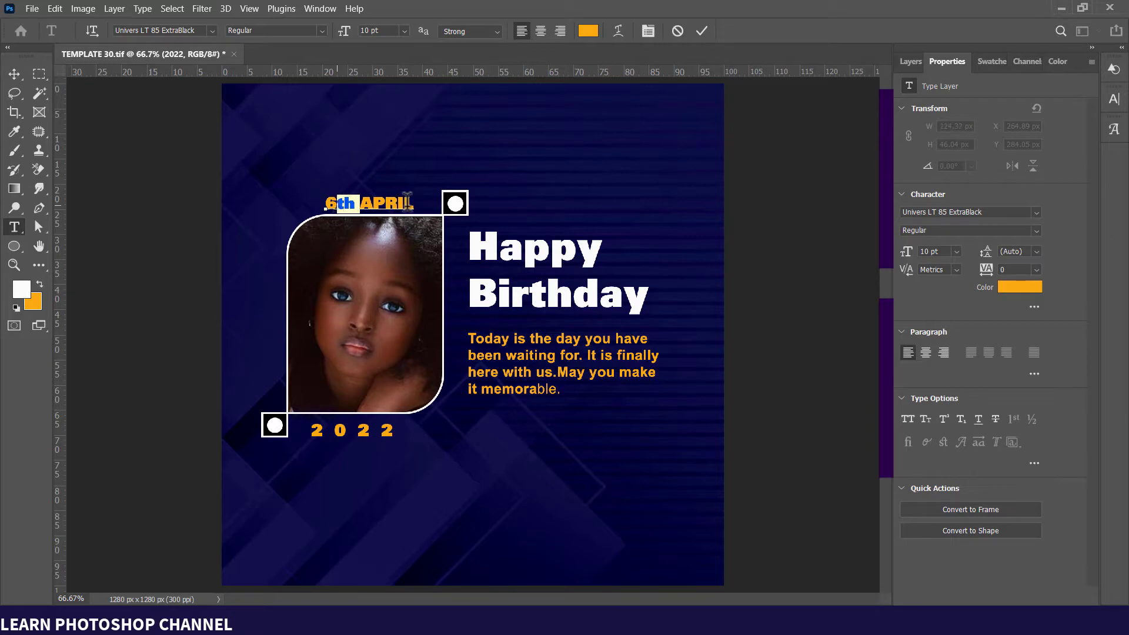
text(TH)
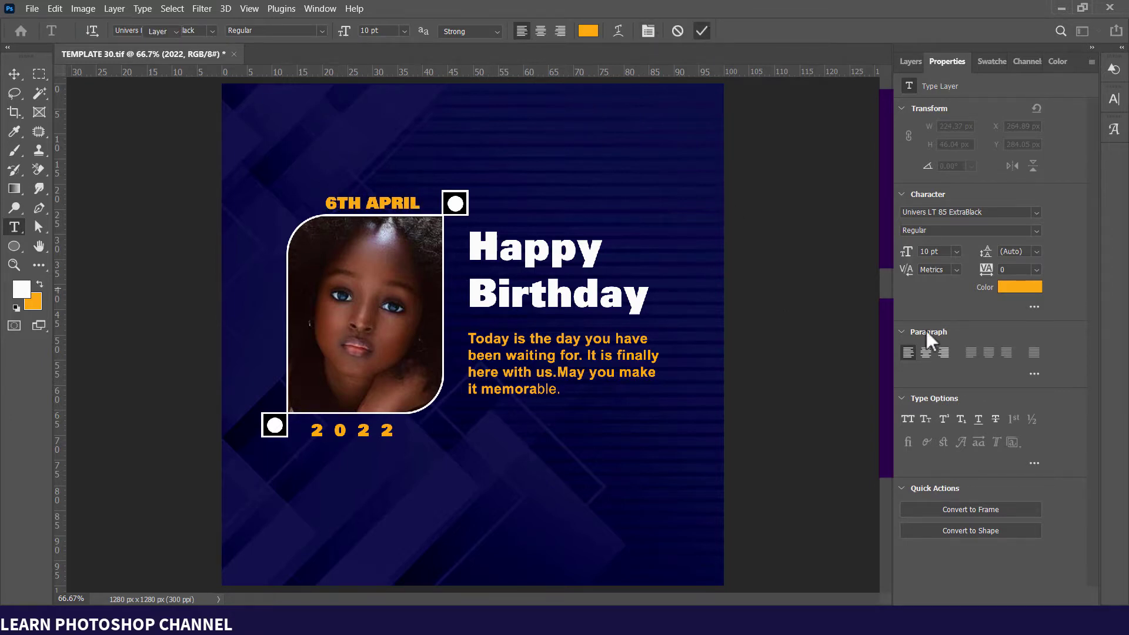
click(993, 63)
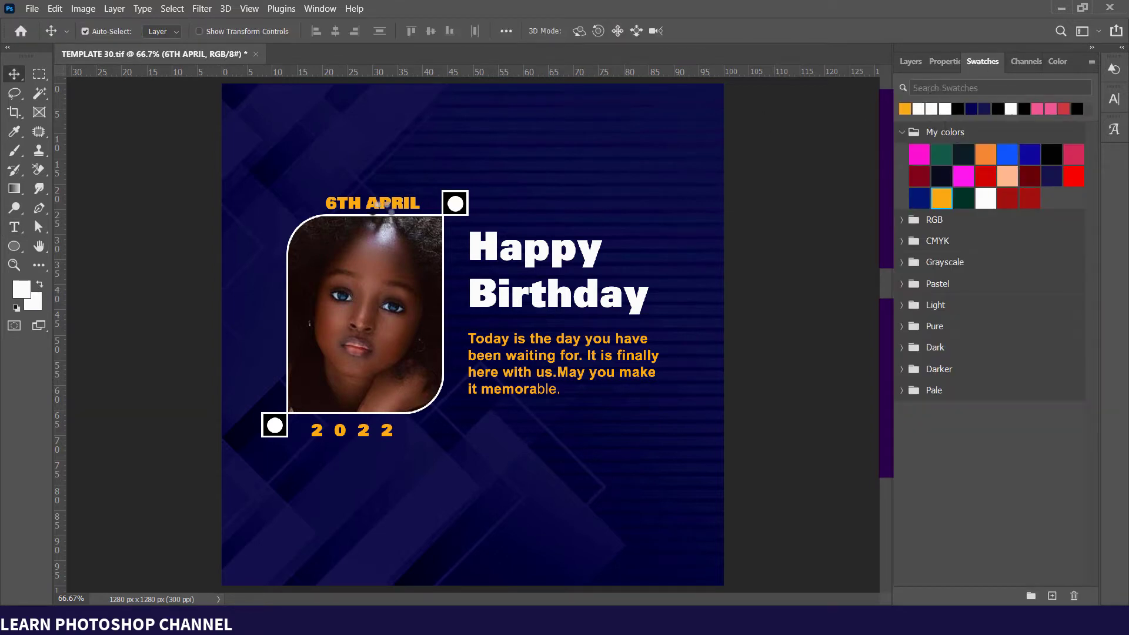
key(alt+BackSpace)
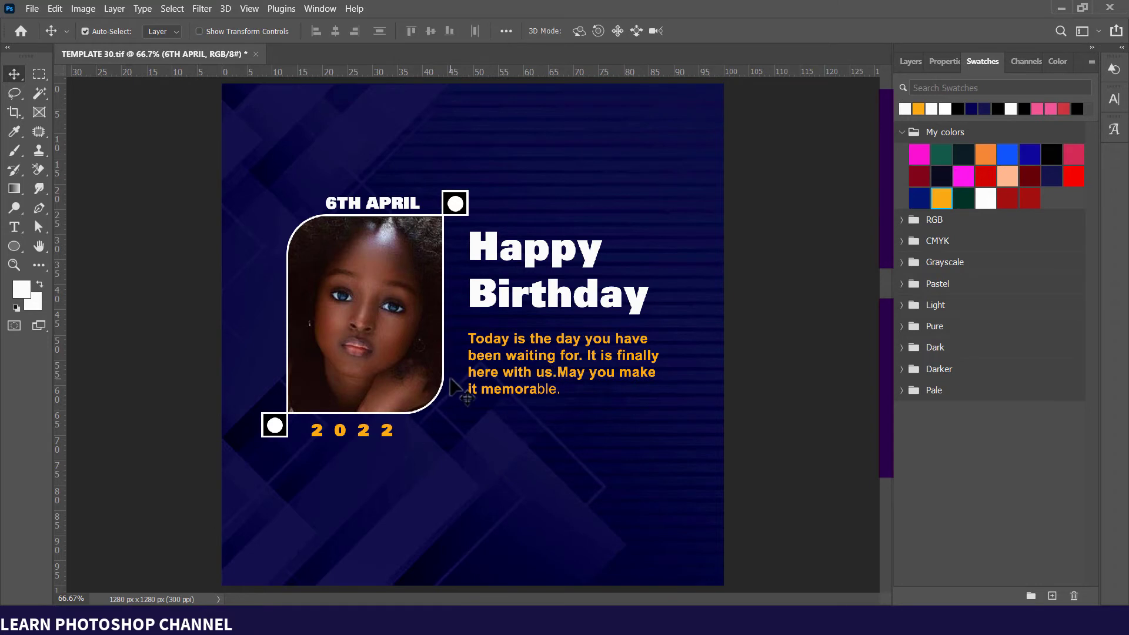